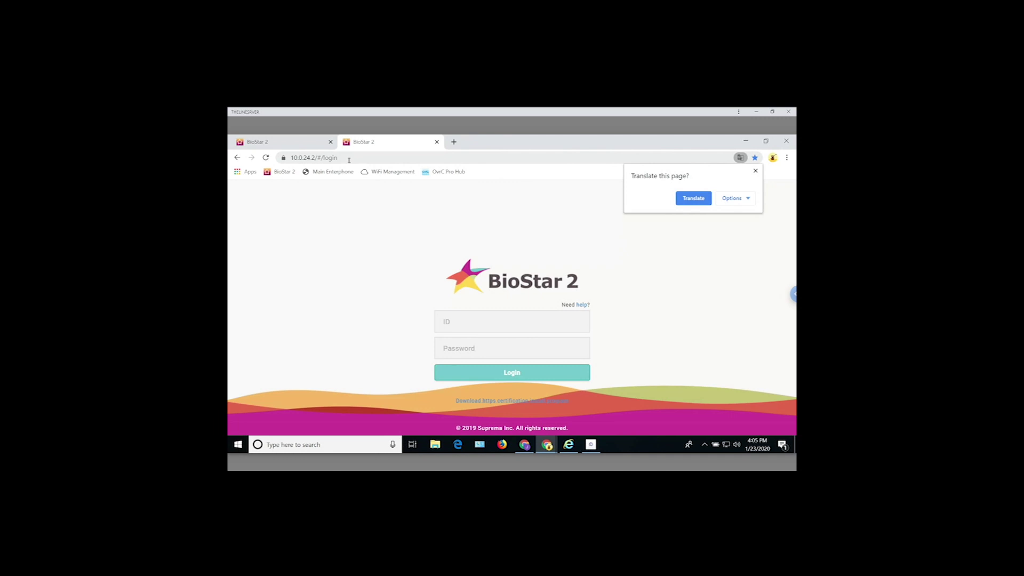
- Enter the administrator login ID and password on the BioStar 2 sign-in page
left_click(454, 327)
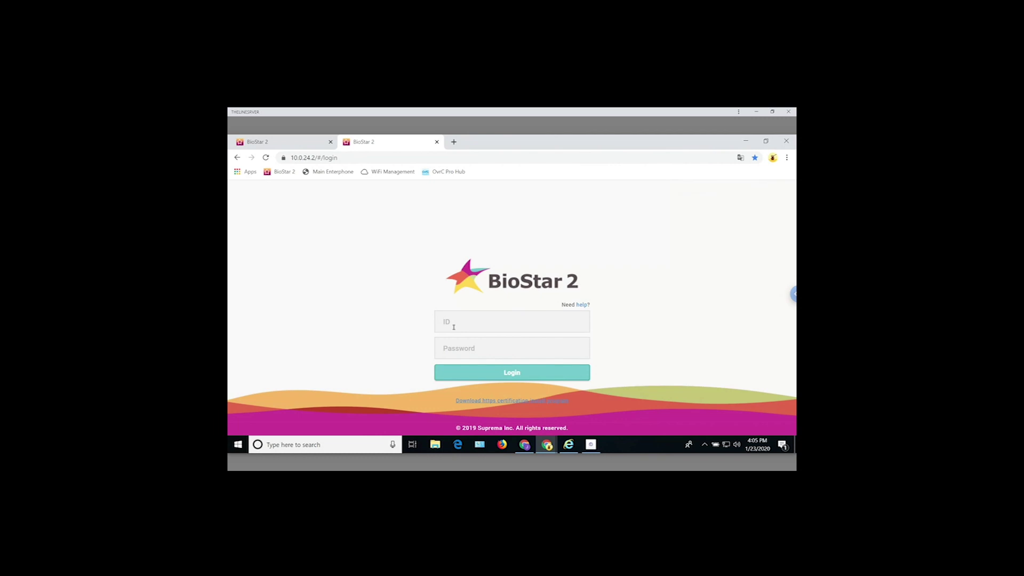
type("admin")
key("Tab")
type("12345678")
left_click(518, 376)
- Log in, let Chrome save the password, and confirm the SecureIO2 firmware upgrade
left_click(519, 375)
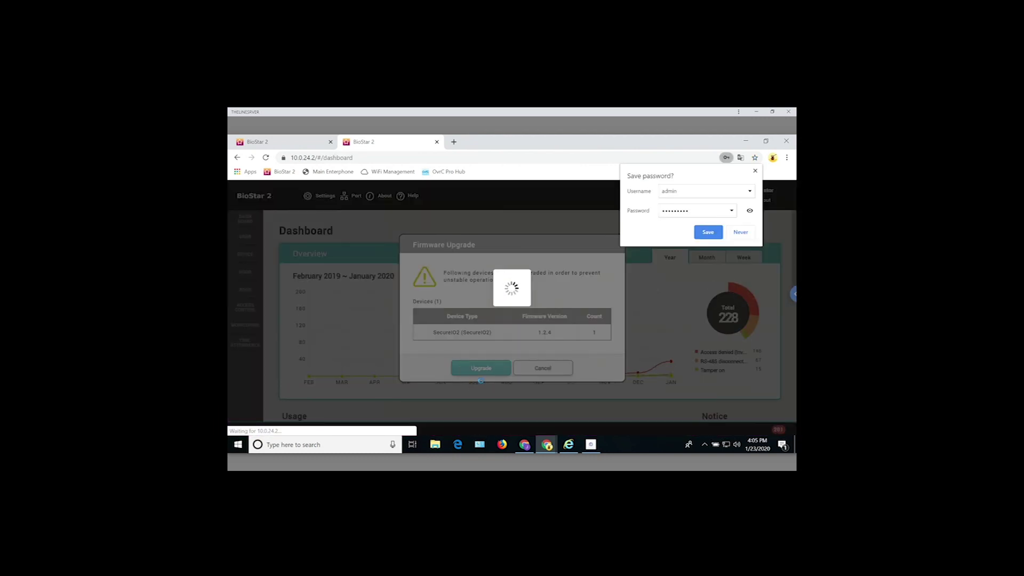
left_click(707, 232)
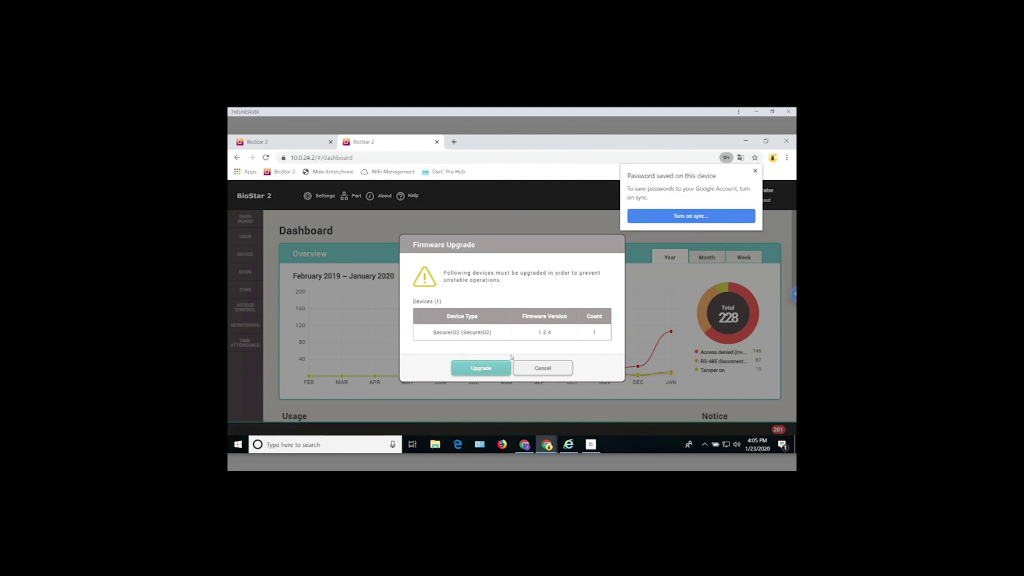
left_click(756, 174)
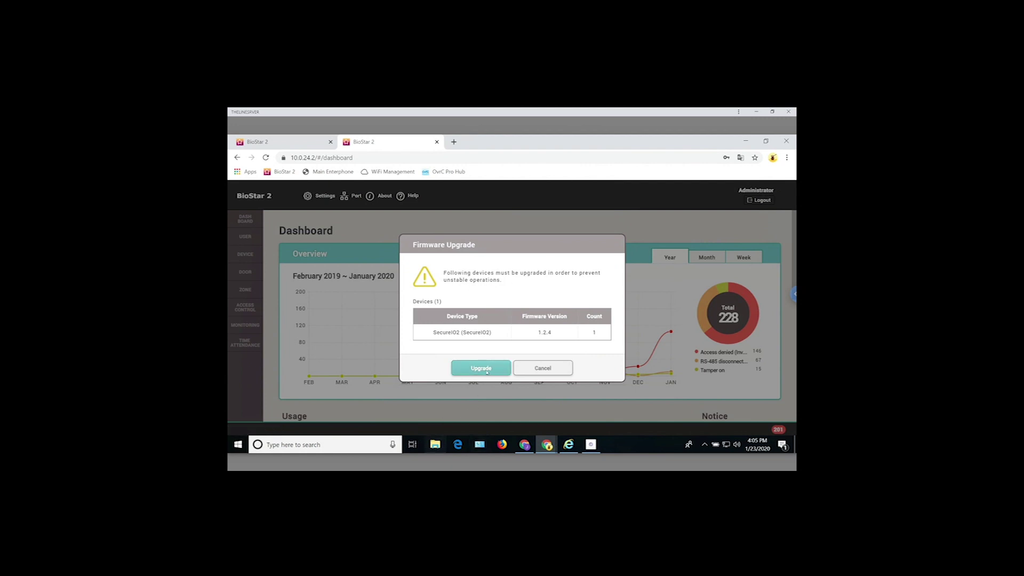
left_click(485, 370)
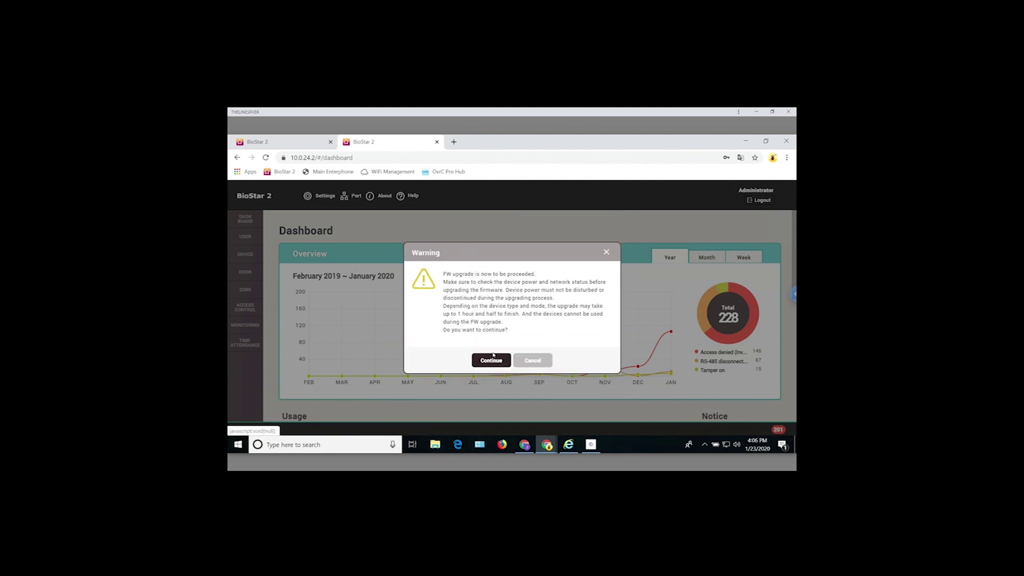
left_click(495, 356)
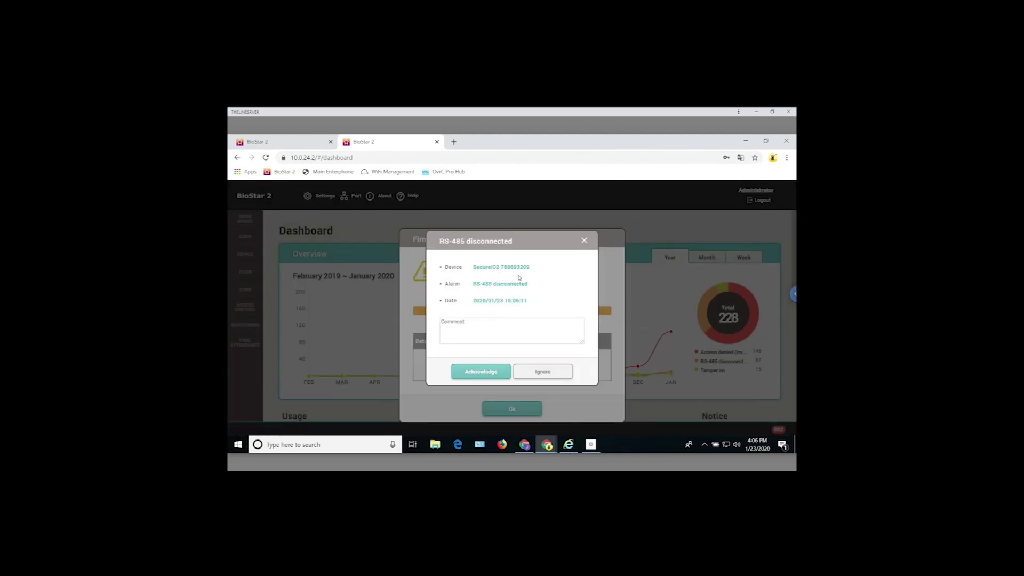
- Acknowledge the RS-485 disconnected alarm and close the 100% firmware upgrade report
left_click(481, 371)
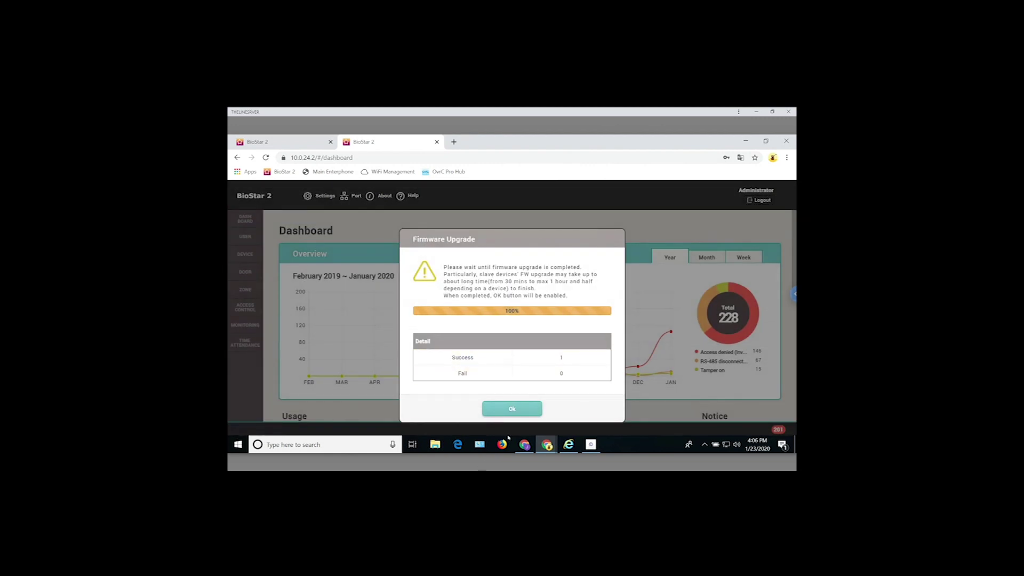
left_click(514, 410)
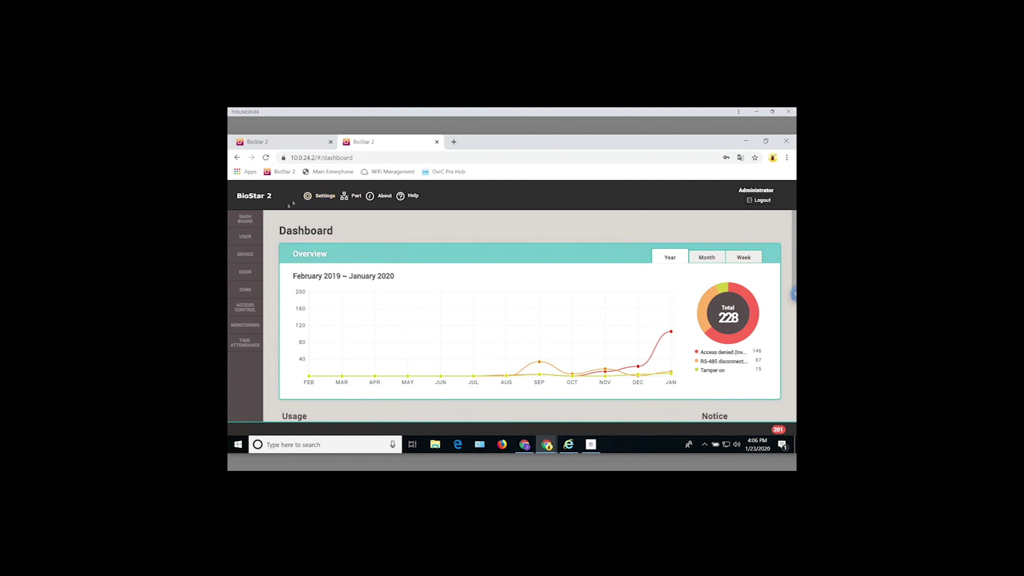
- Open Settings and zoom the browser page out to 50% so all tiles fit
left_click(325, 197)
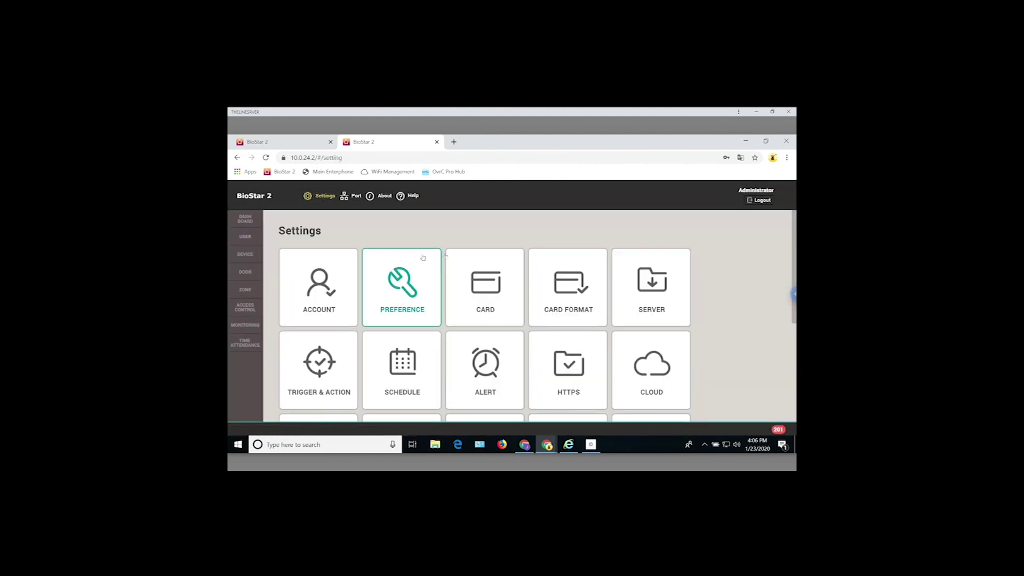
left_click(787, 157)
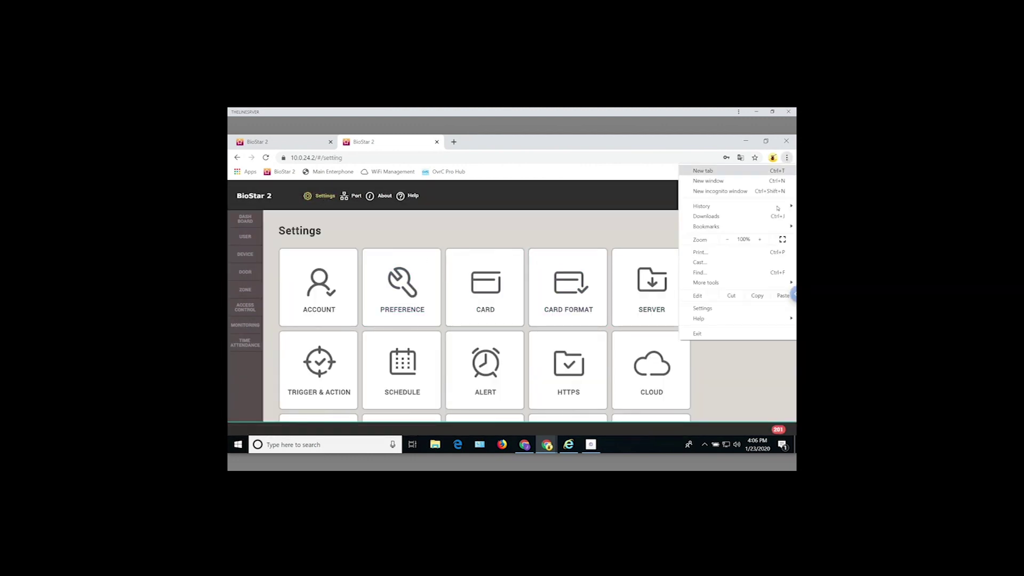
left_click(727, 240)
left_click(728, 240)
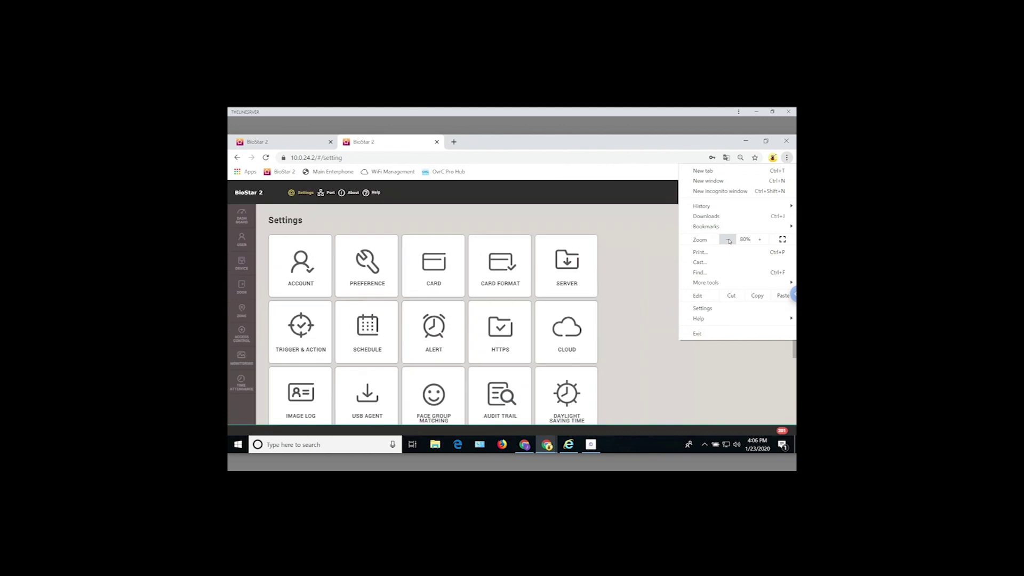
left_click(728, 239)
left_click(728, 239)
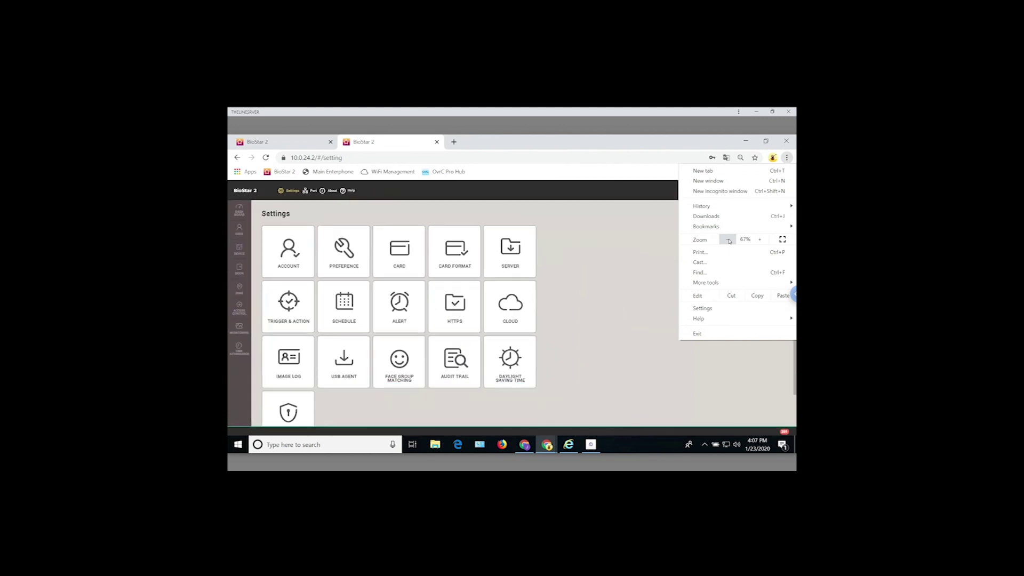
left_click(729, 240)
left_click(498, 338)
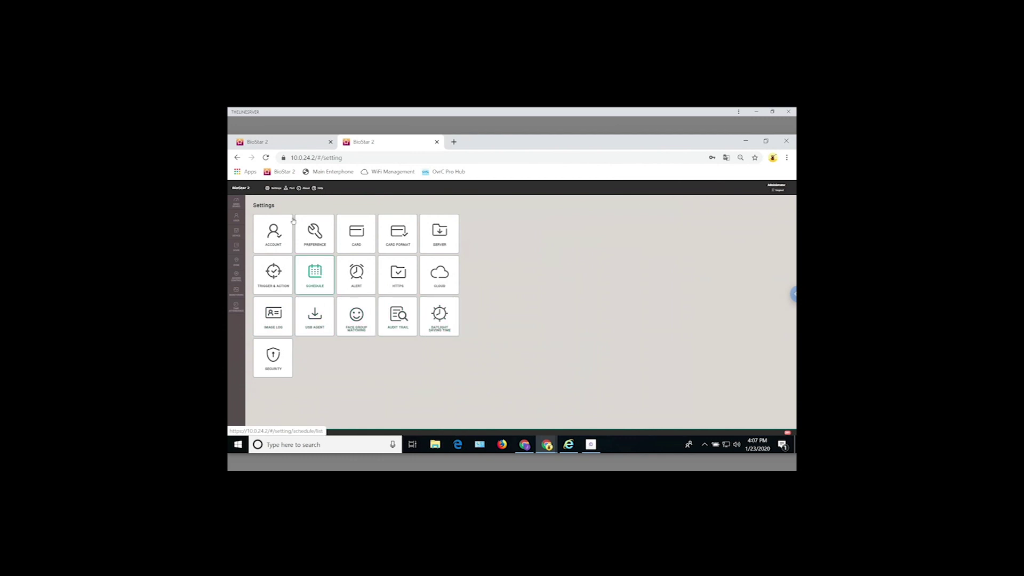
- Open the Schedule settings and begin adding a new schedule
left_click(315, 275)
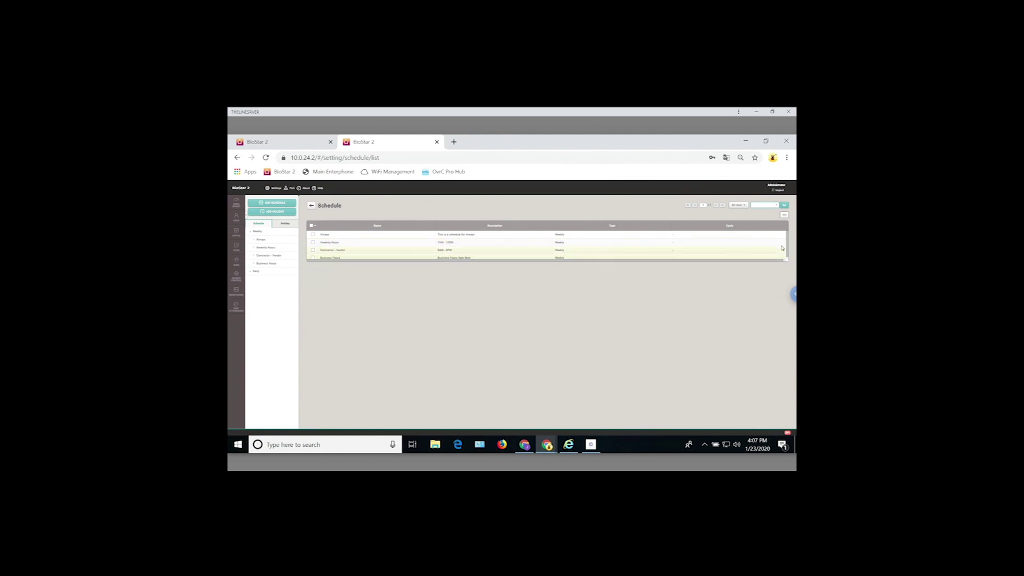
scroll(640, 247, "down", 1)
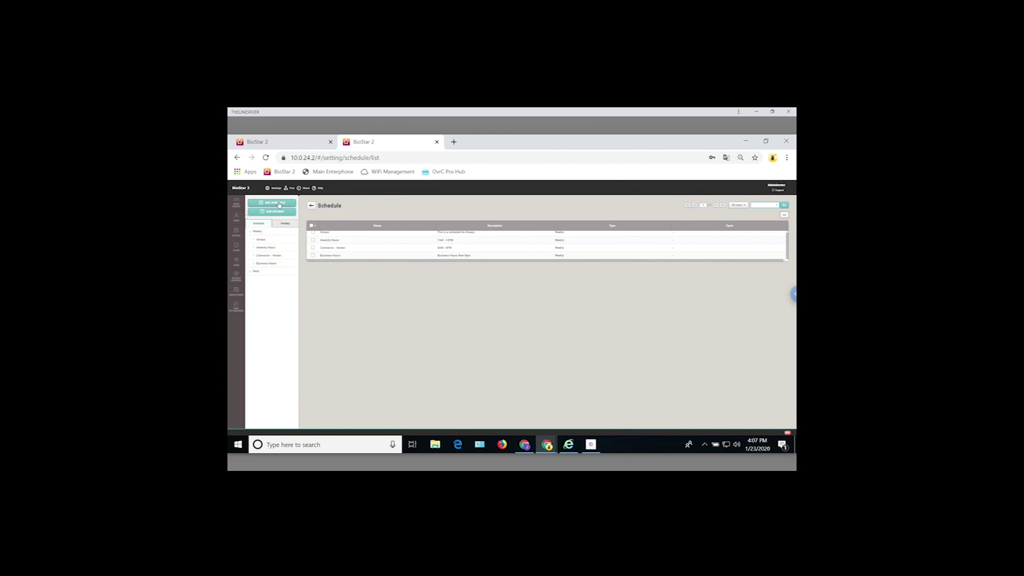
left_click(277, 205)
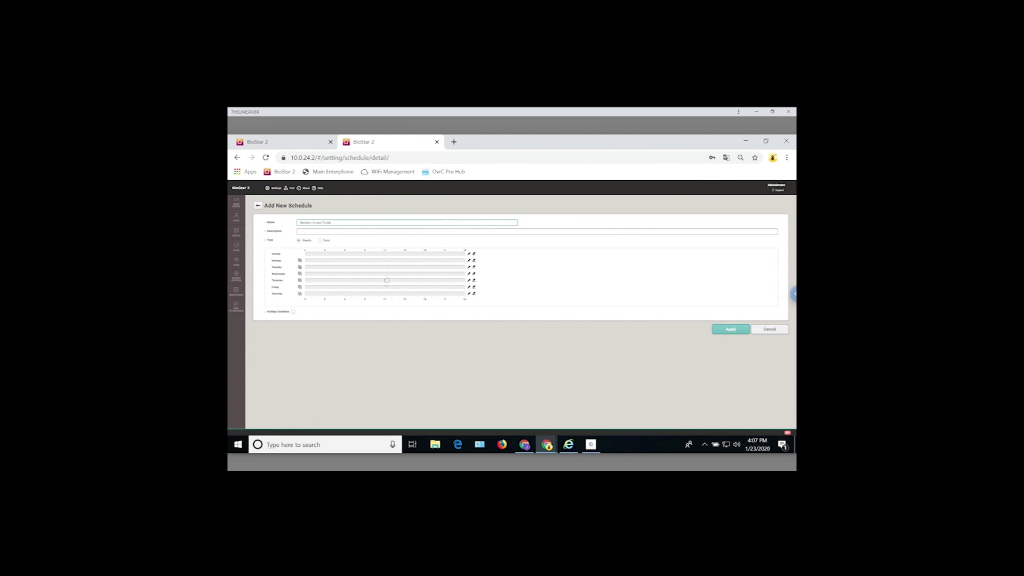
- Give Sunday a single Time Slot 1 access window ending at 22:00
left_click(353, 256)
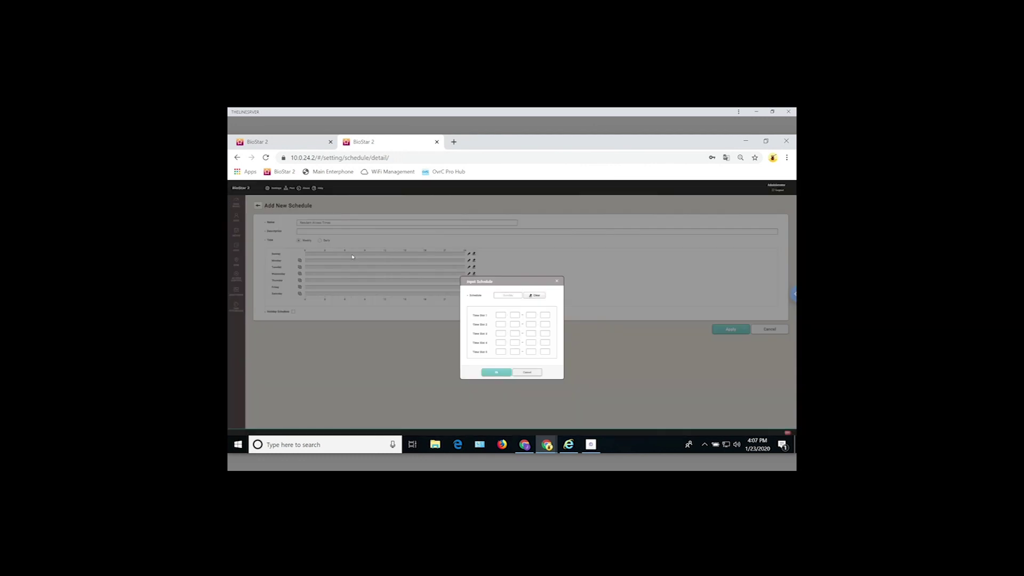
left_click(503, 317)
left_click(530, 315)
type("1")
left_click(547, 315)
left_click(497, 372)
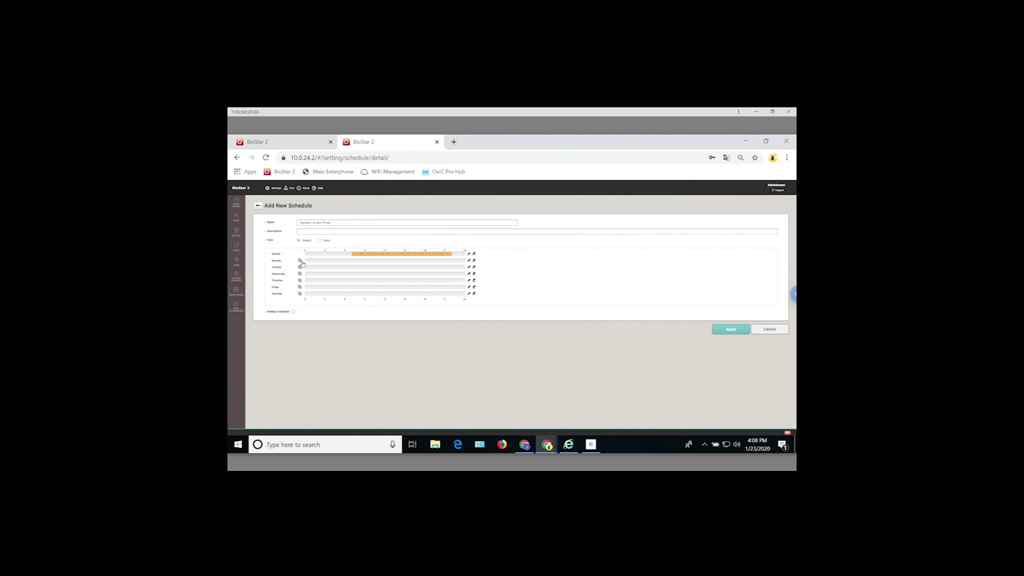
- Copy Sunday's access window to Monday through Saturday, then start entering a schedule description
left_click(301, 262)
left_click(300, 267)
left_click(300, 274)
left_click(300, 280)
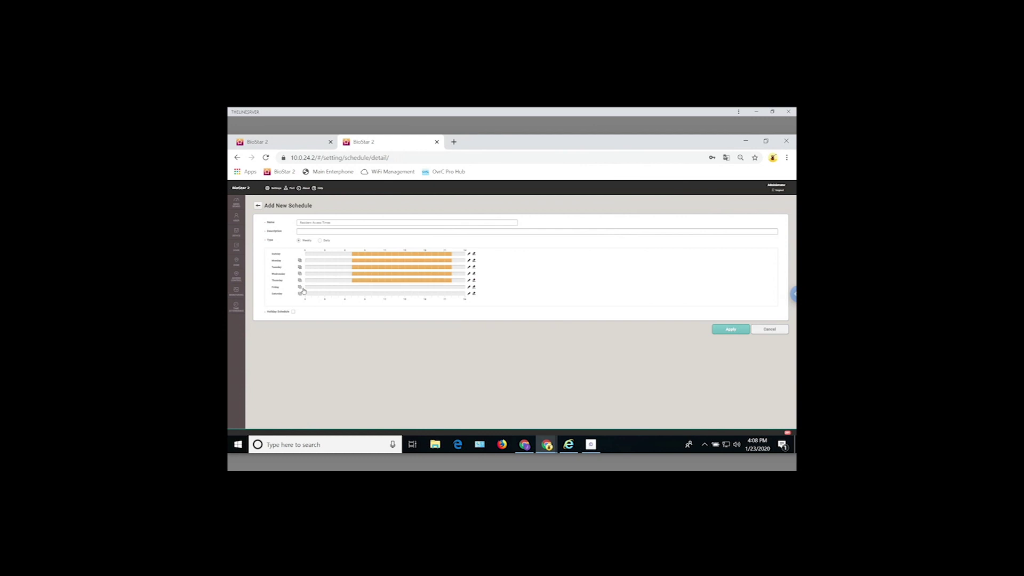
left_click(301, 287)
left_click(301, 294)
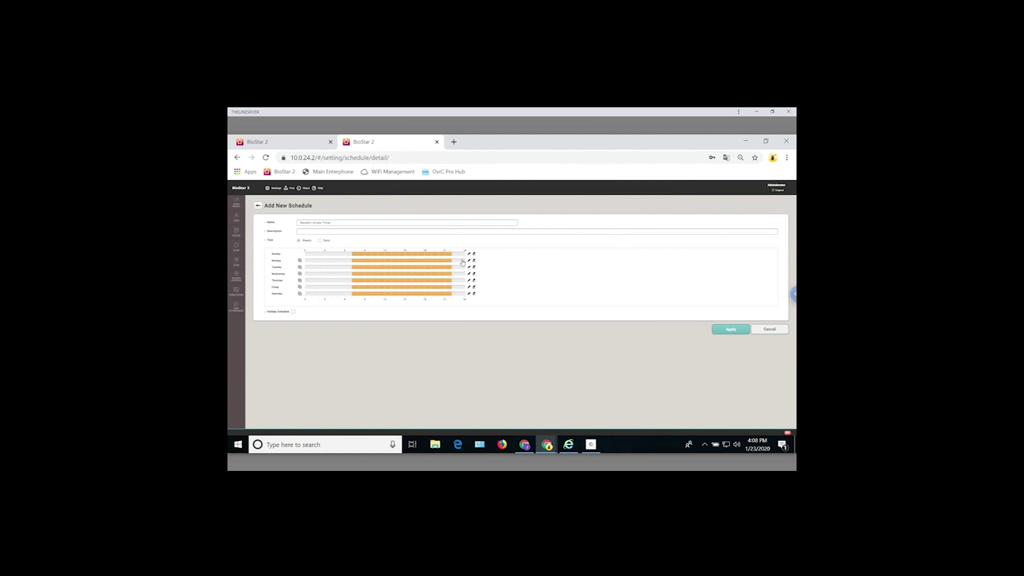
left_click(322, 232)
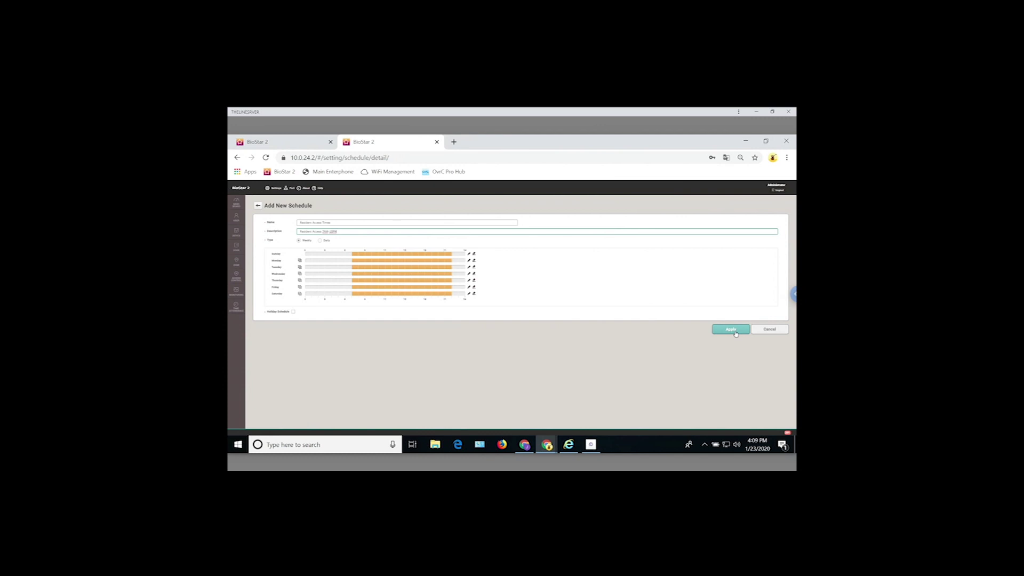
- Apply the Resident Access Times schedule and go back to Settings
left_click(737, 331)
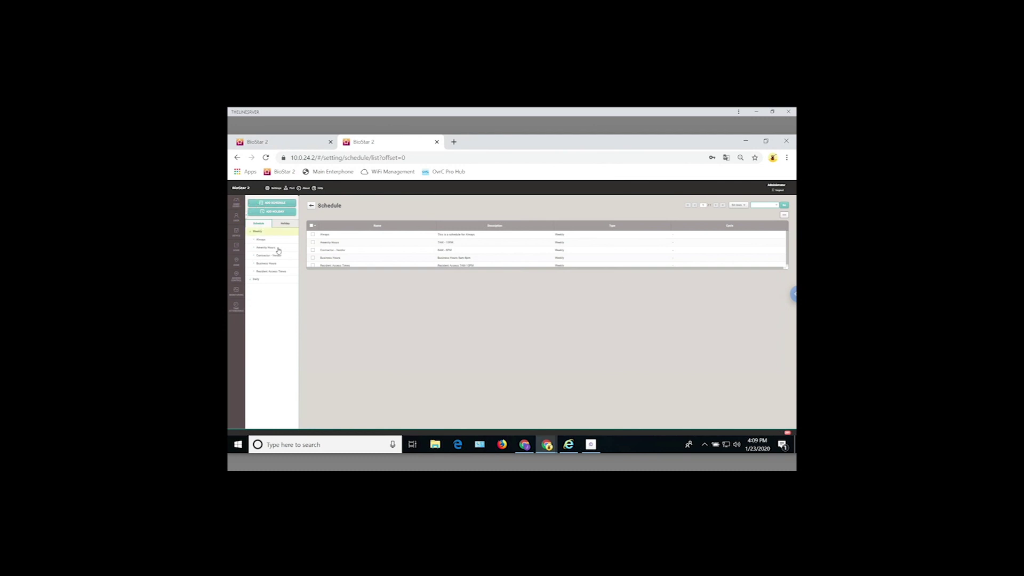
left_click(275, 188)
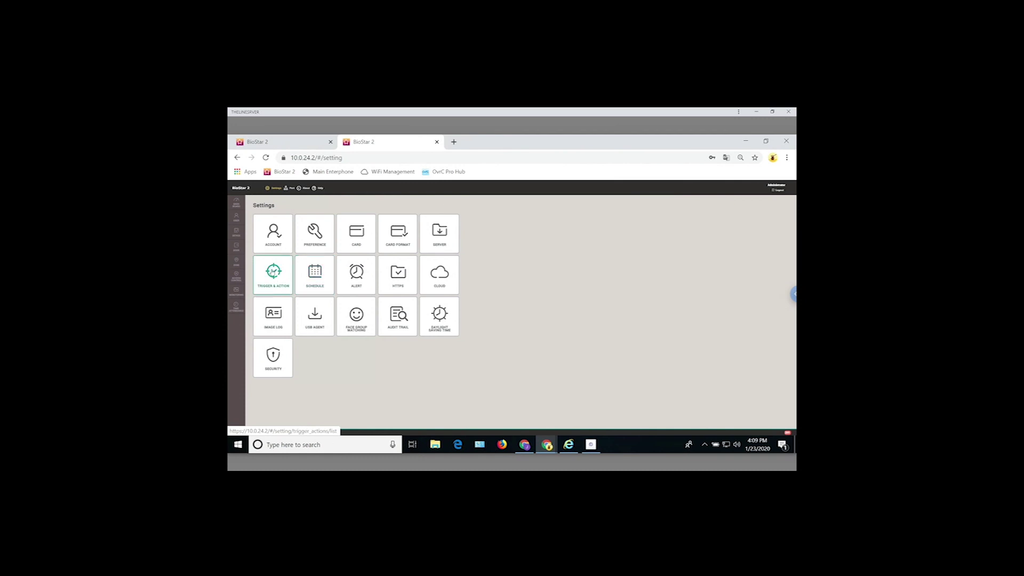
- Return to the Dashboard and look over the overview, usage and alarm panels
left_click(236, 204)
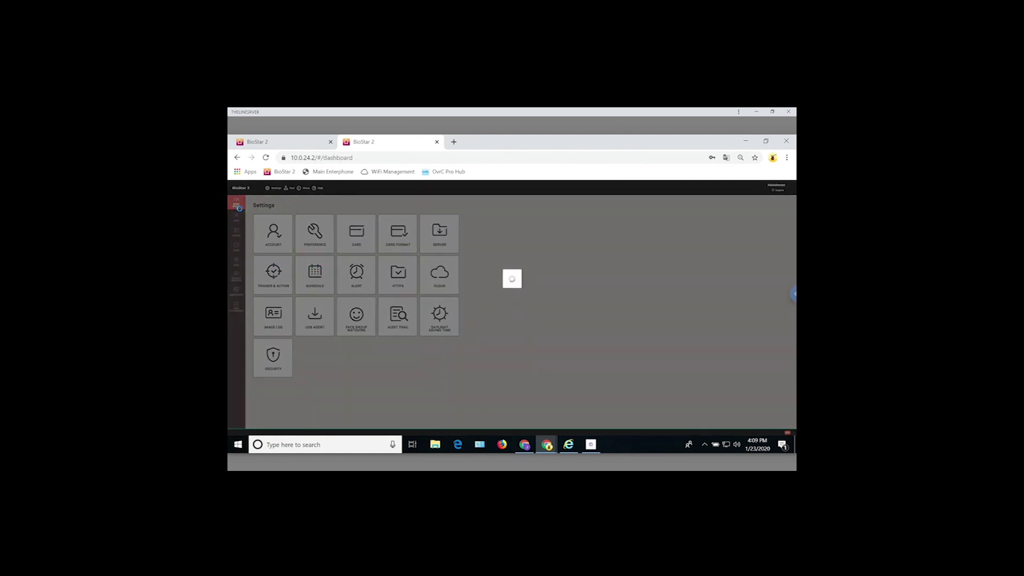
scroll(537, 380, "down", 5)
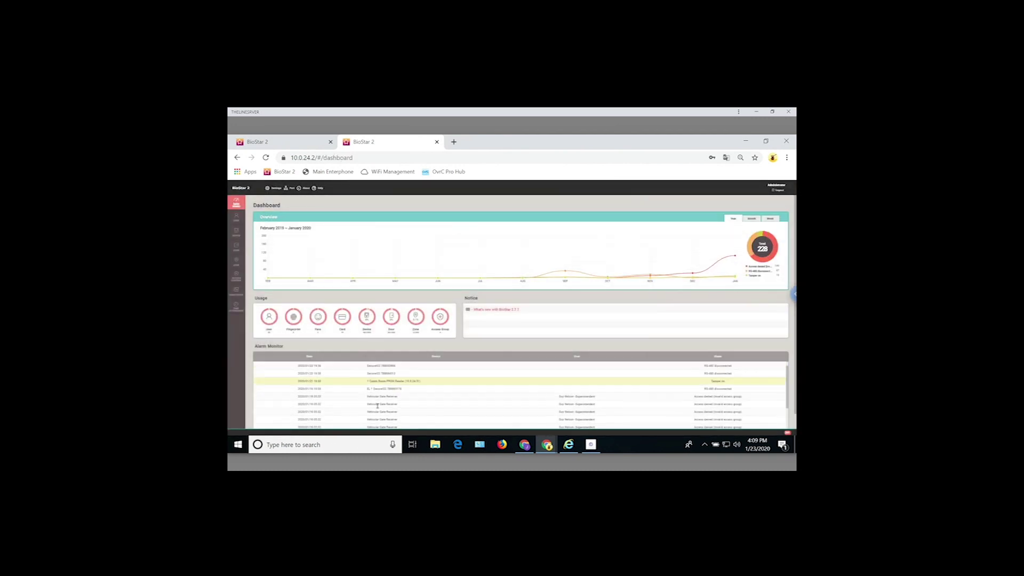
scroll(537, 380, "up", 3)
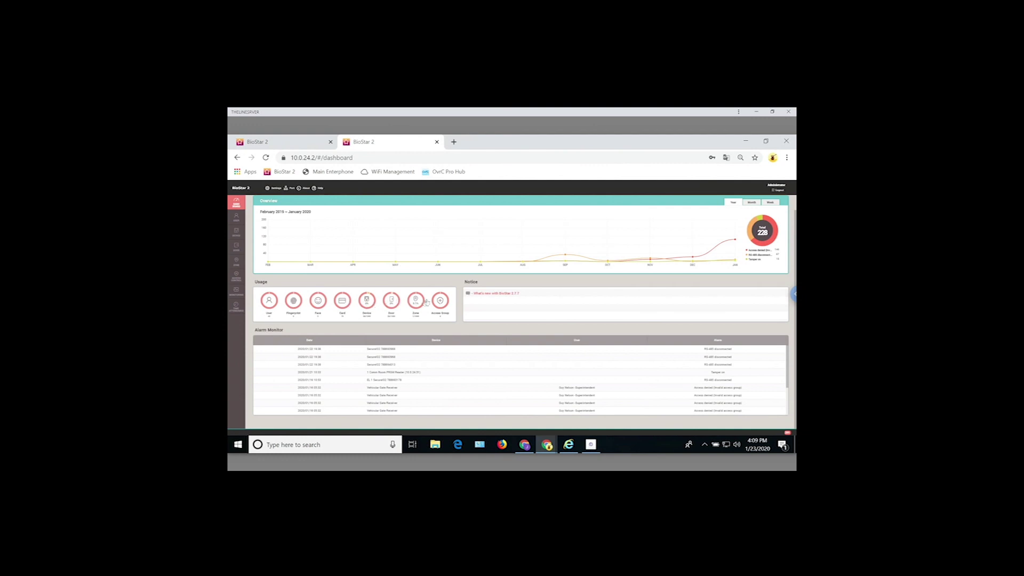
- Open All Users and browse the City of Santa Ana, Employee, Resident and Vendor groups
left_click(237, 219)
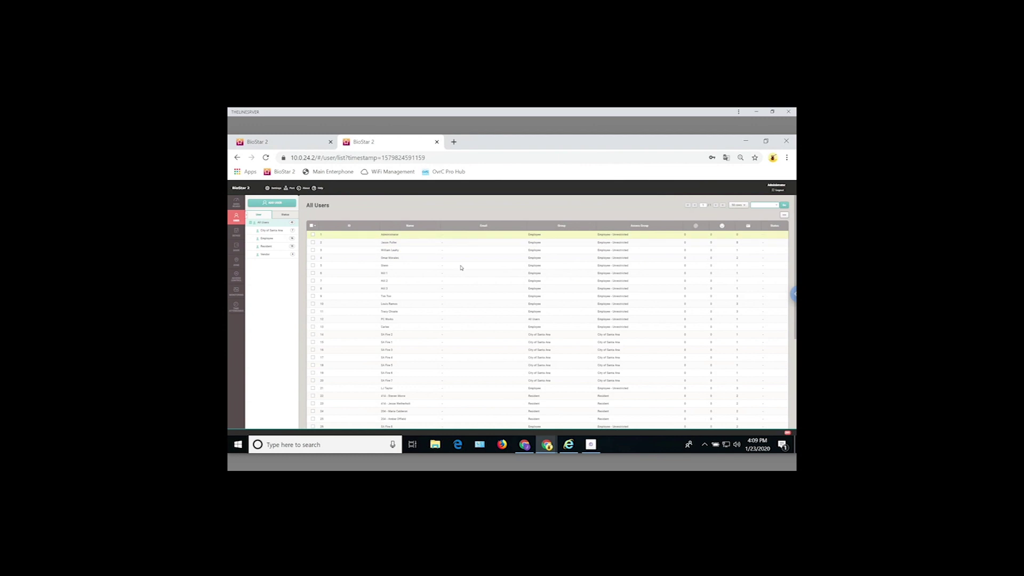
scroll(462, 267, "down", 2)
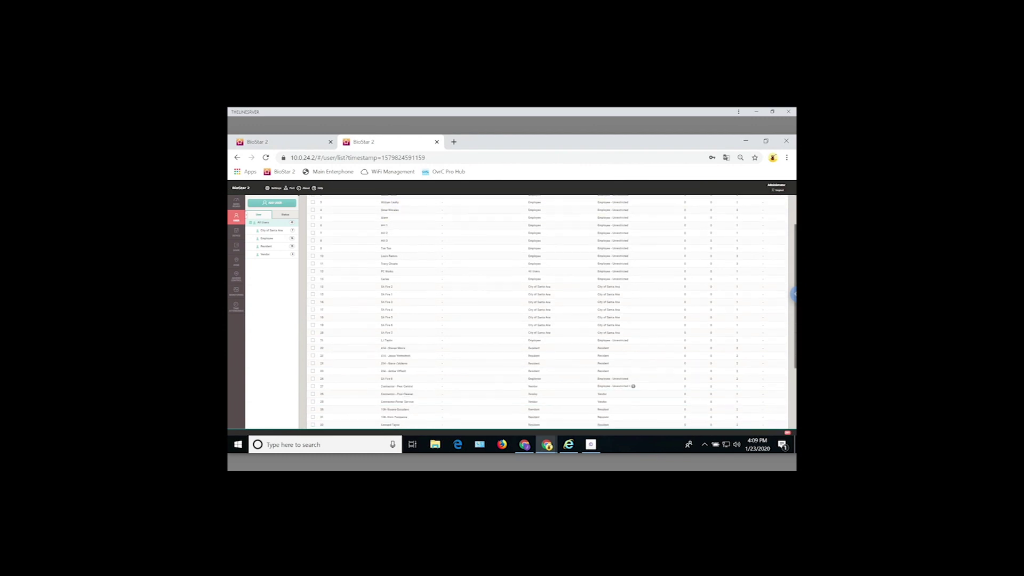
scroll(791, 208, "up", 3)
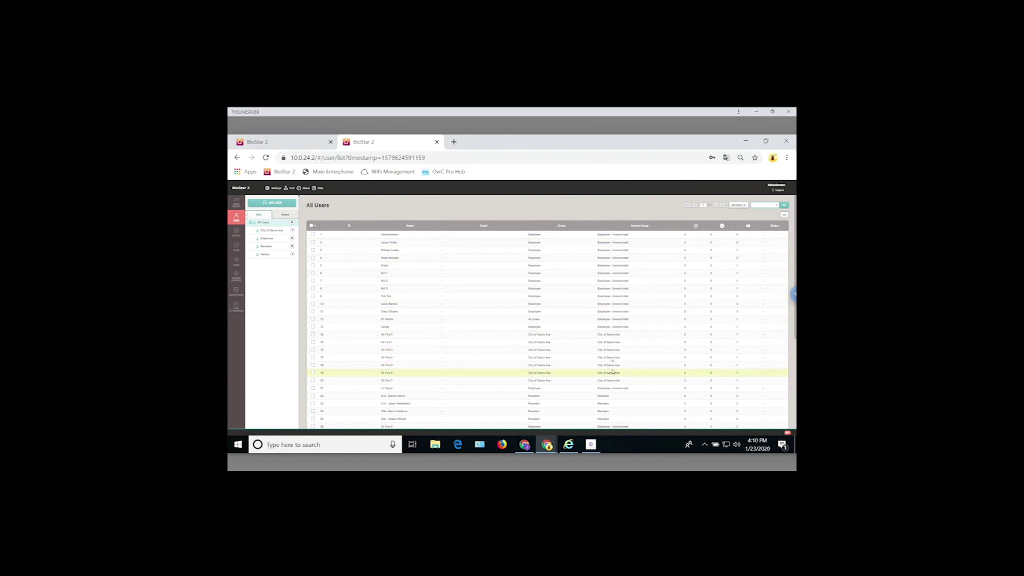
scroll(547, 312, "down", 5)
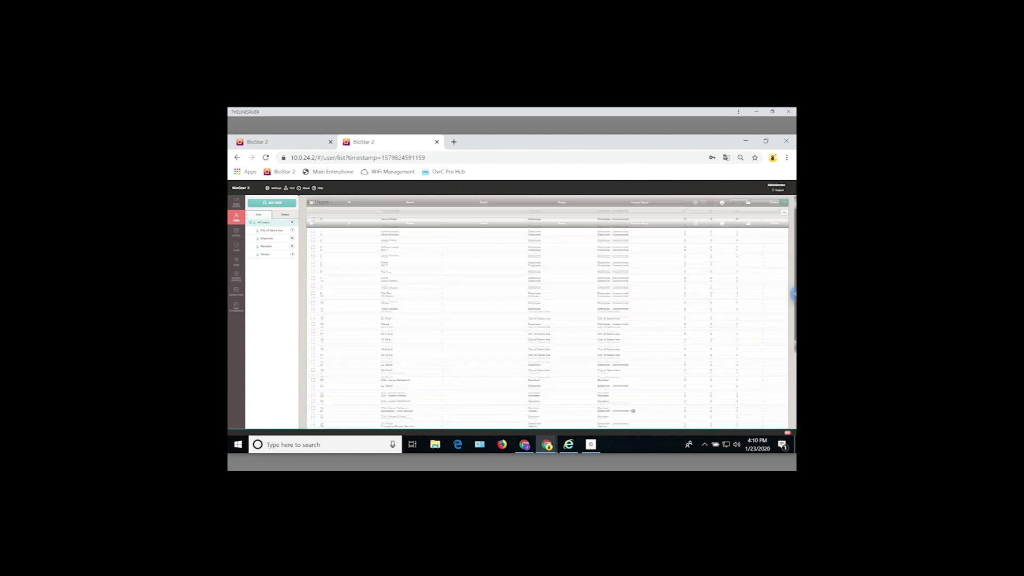
scroll(792, 213, "up", 5)
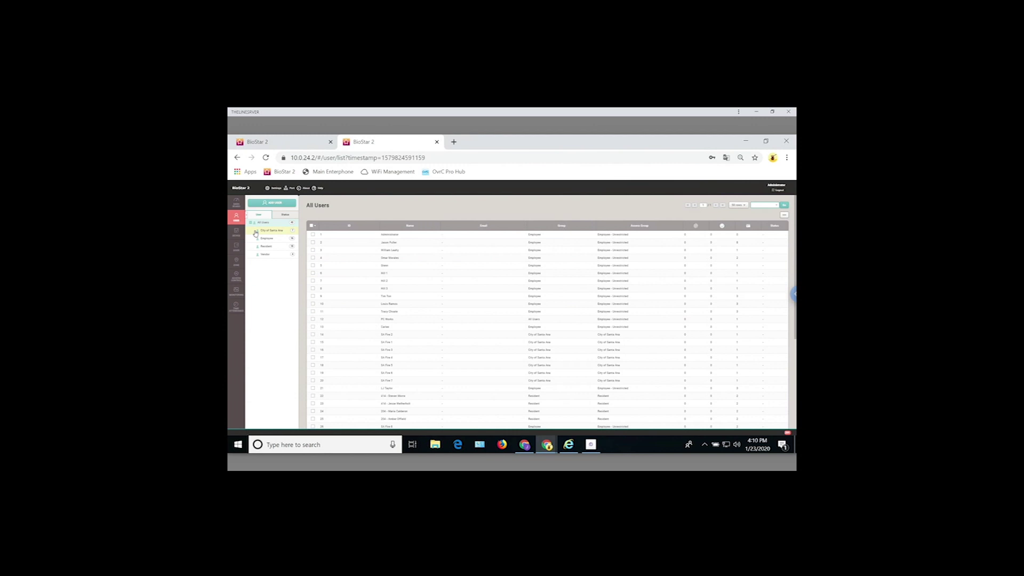
- Browse the Employee and Resident groups, ending on the Vendor group's four users
left_click(267, 239)
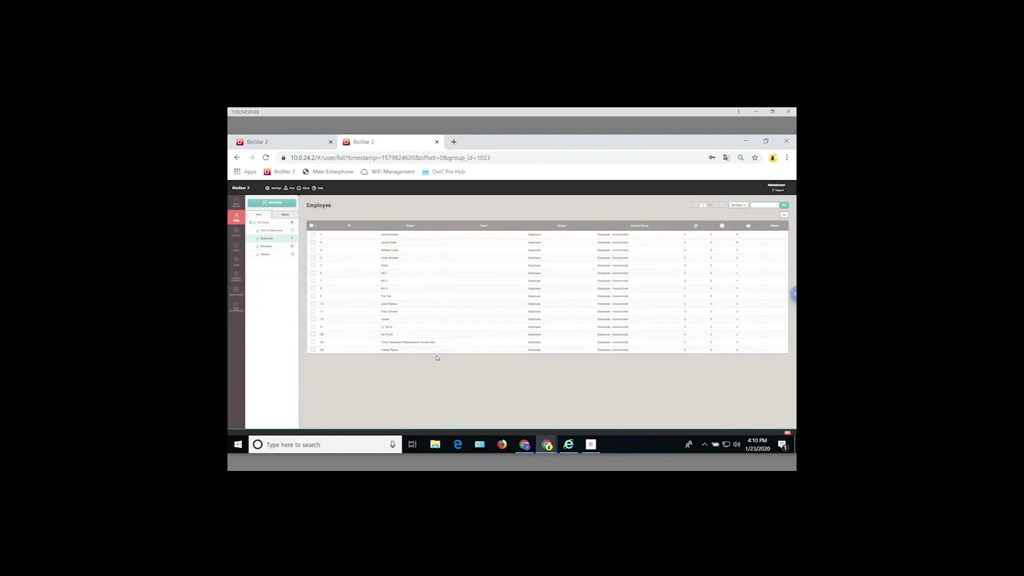
left_click(267, 246)
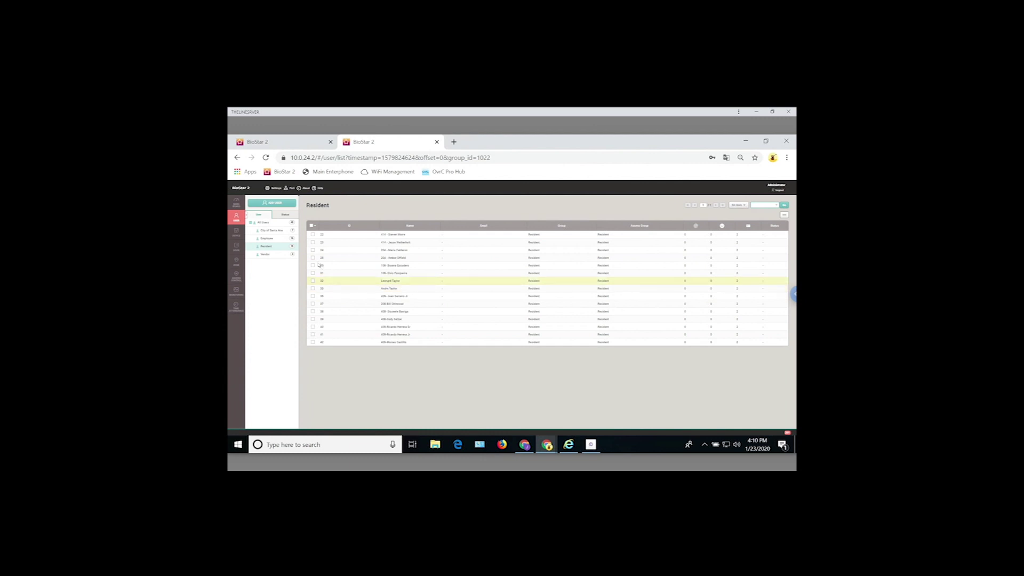
left_click(268, 255)
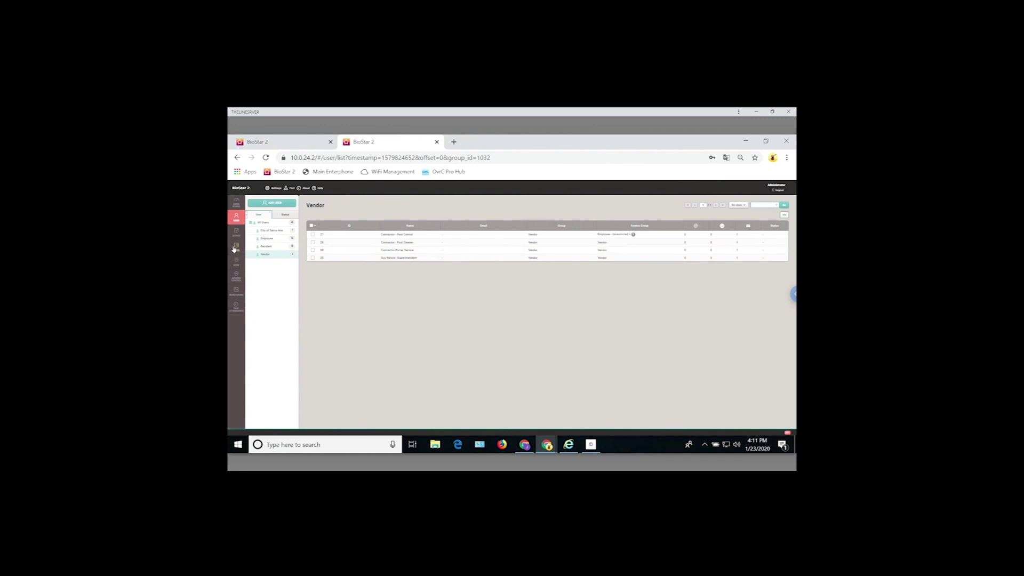
- Show All Devices and scroll through the device tree down and back up
left_click(236, 232)
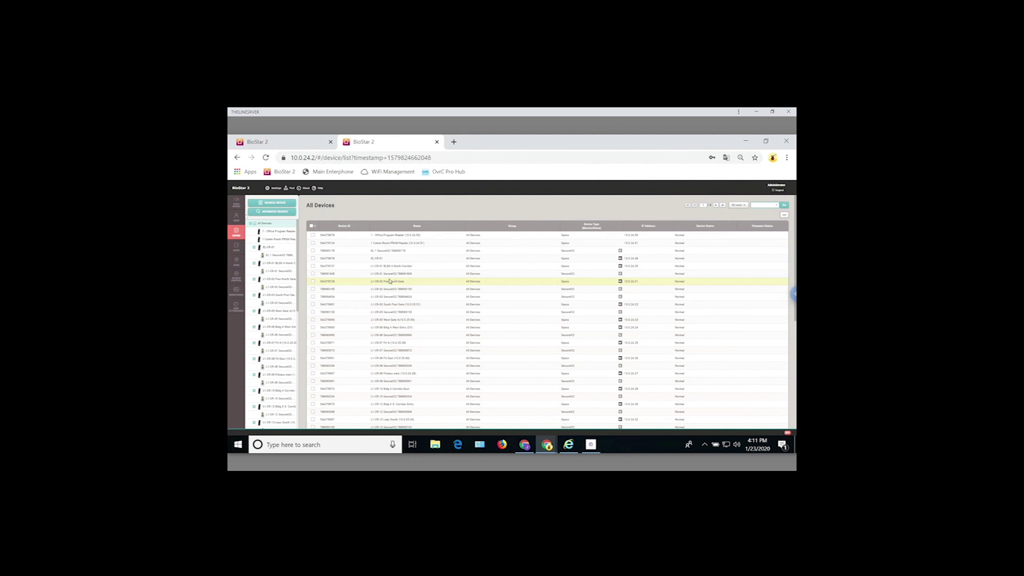
left_click_drag(298, 241, 299, 292)
scroll(286, 235, "up", 15)
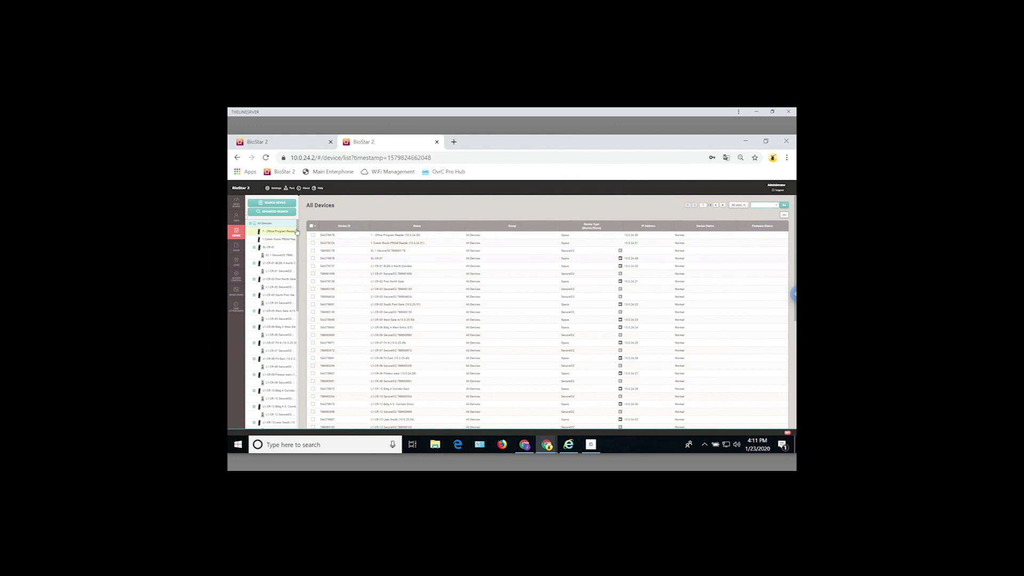
scroll(297, 255, "down", 1)
left_click_drag(297, 255, 300, 378)
left_click_drag(295, 340, 297, 229)
- Show All Door Groups and scroll the door list down and back up
left_click(236, 249)
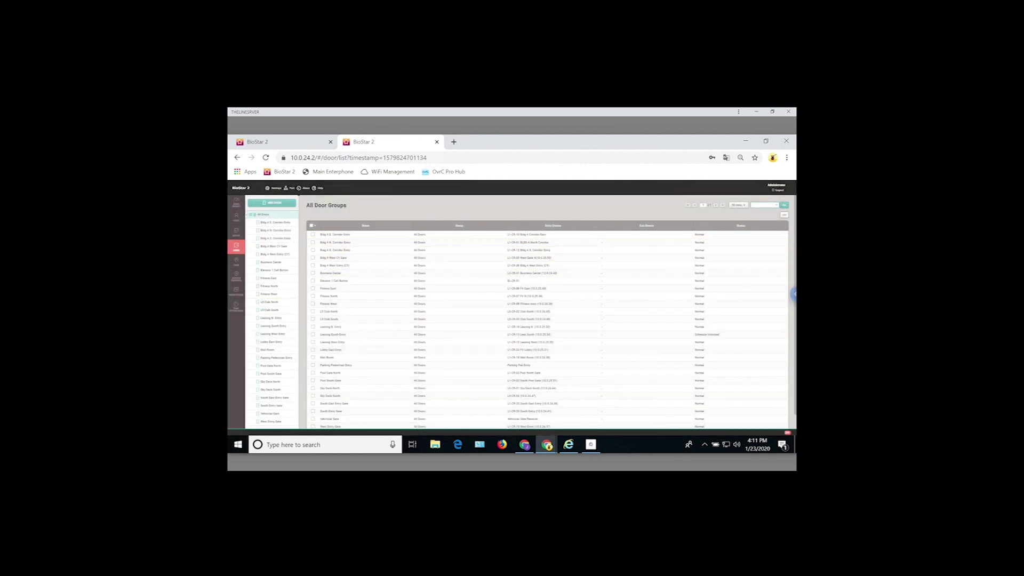
scroll(445, 253, "down", 1)
scroll(445, 253, "up", 1)
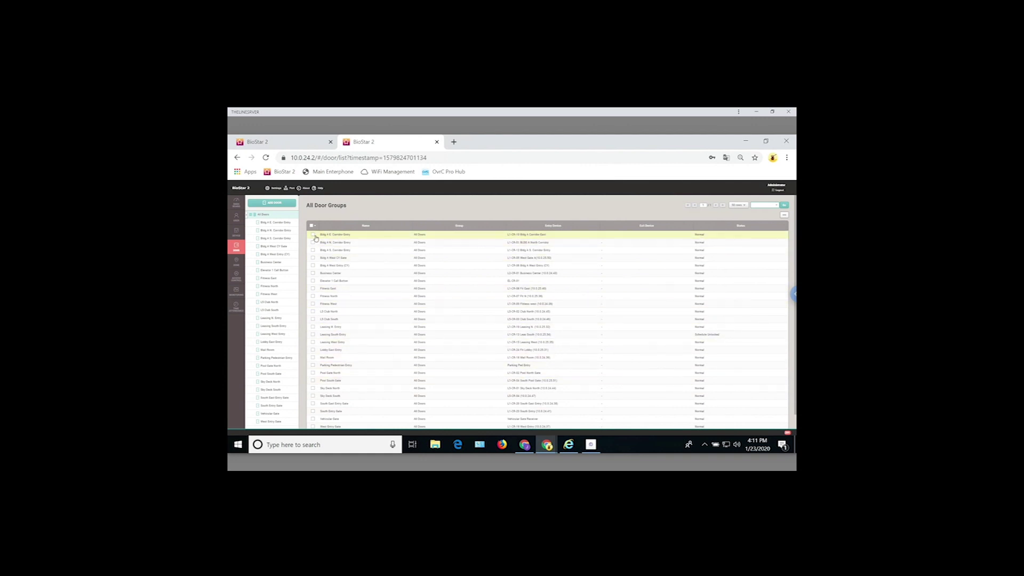
- Open Bldg A E. Corridor Entry's settings and nudge its Open Time slider longer
left_click(284, 224)
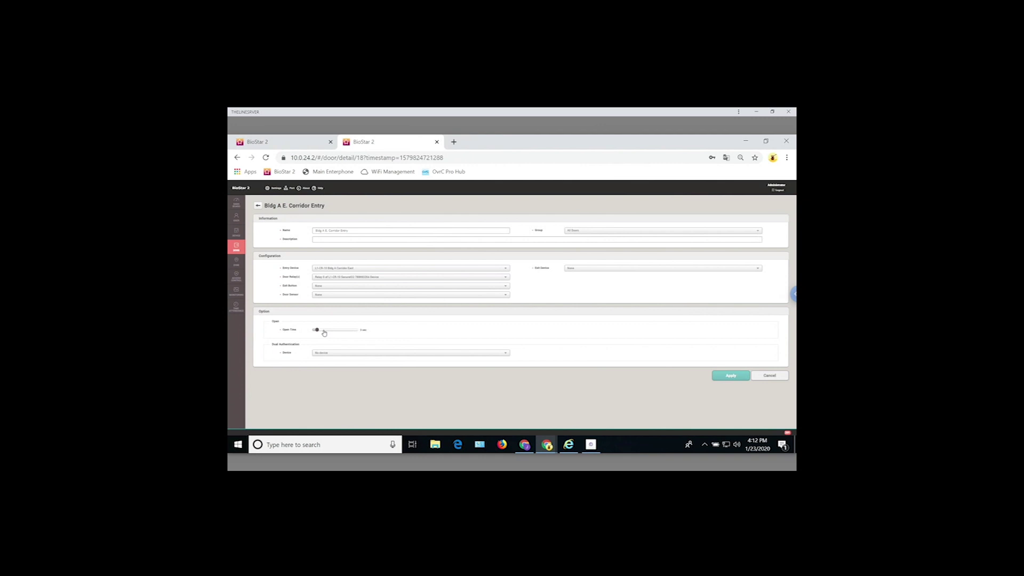
left_click(323, 330)
- Apply the door's open-time change, then list the Scheduled Unlock zones
left_click(730, 375)
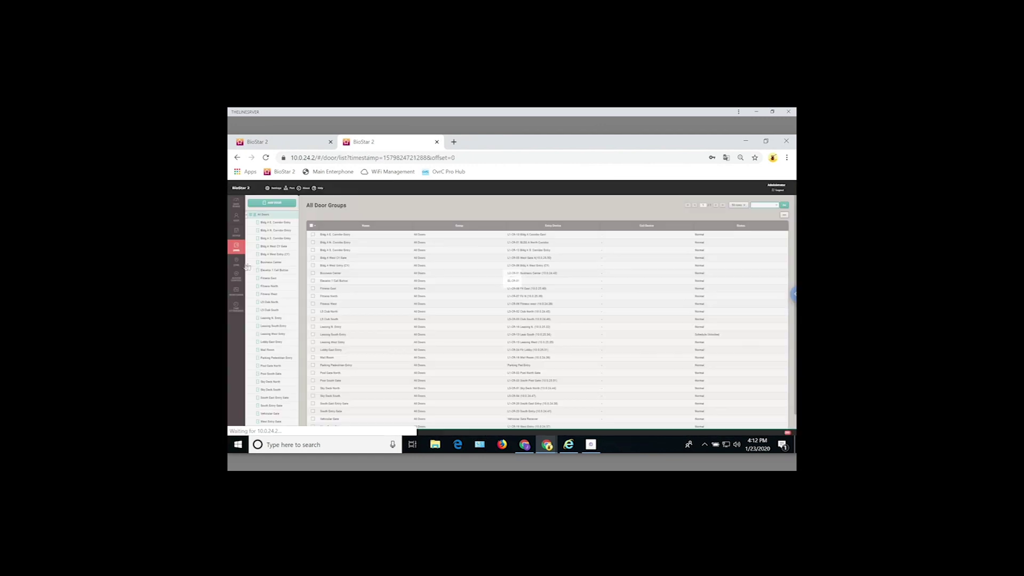
left_click(240, 267)
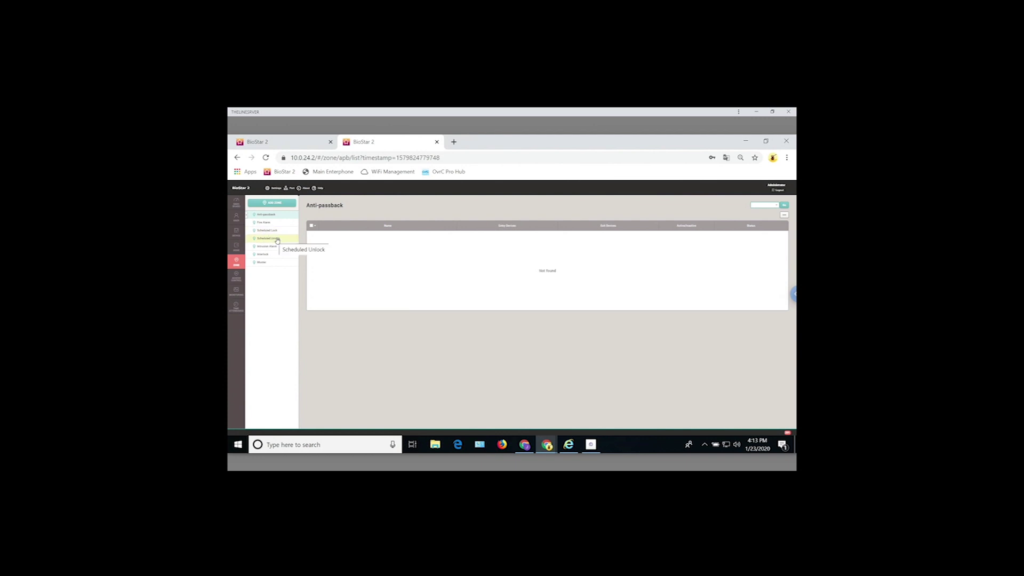
left_click(277, 239)
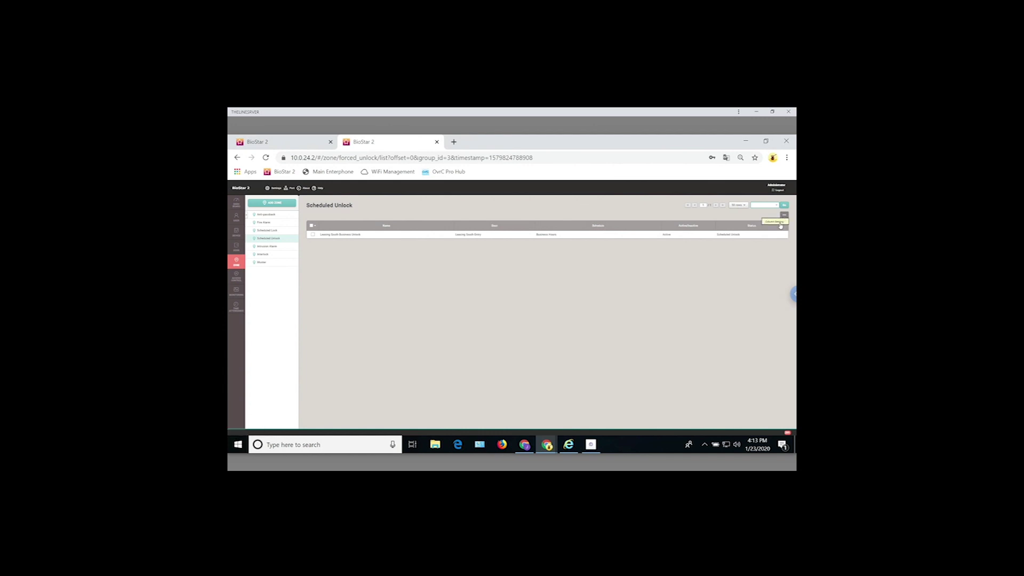
- Add a new zone of type Scheduled Unlock to get its blank setup form
left_click(274, 204)
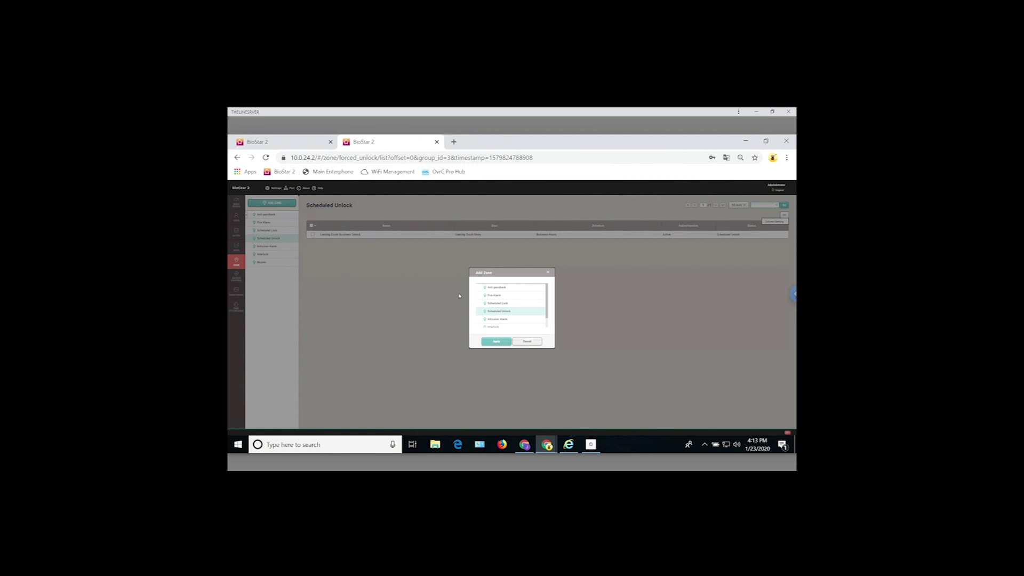
left_click(503, 319)
left_click(502, 342)
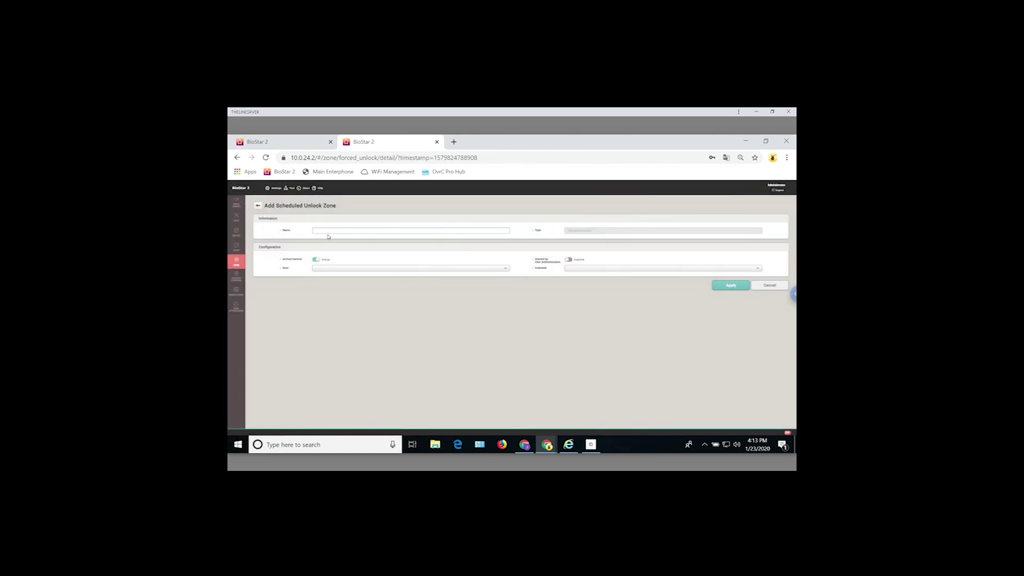
- Draft a zone with Business Center as its door, view schedules, then cancel the draft
left_click(331, 234)
left_click(331, 268)
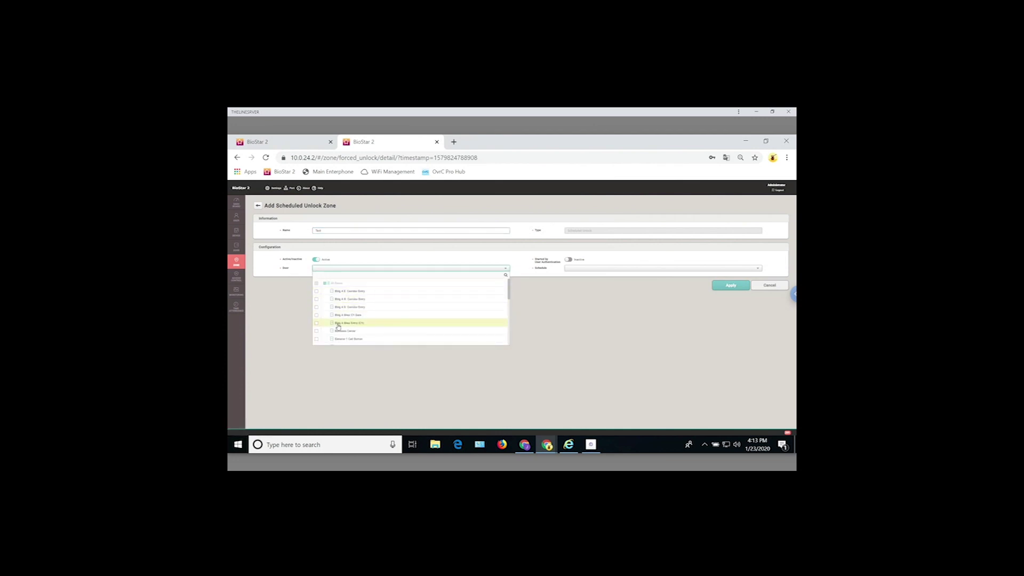
left_click(322, 333)
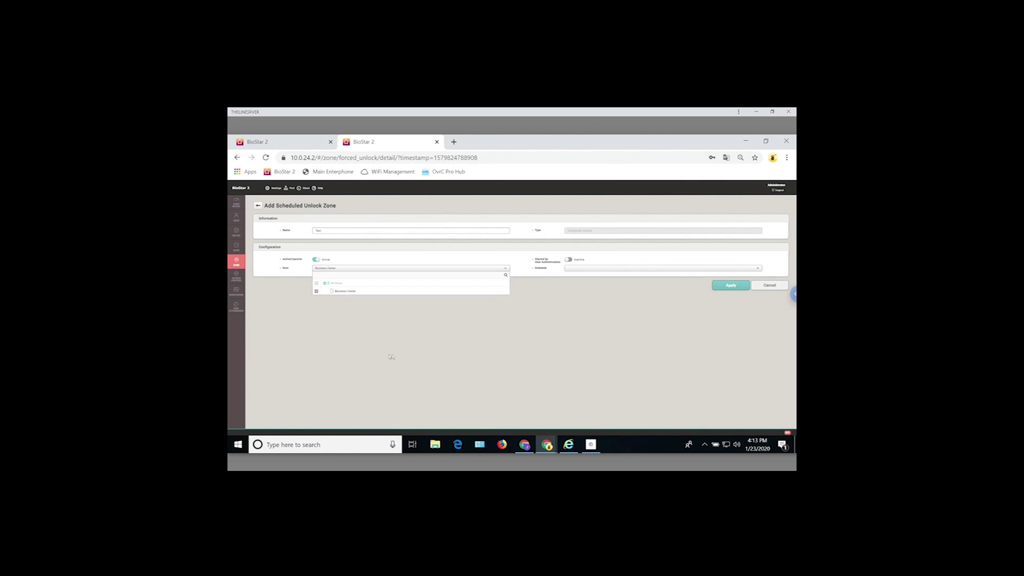
left_click(582, 269)
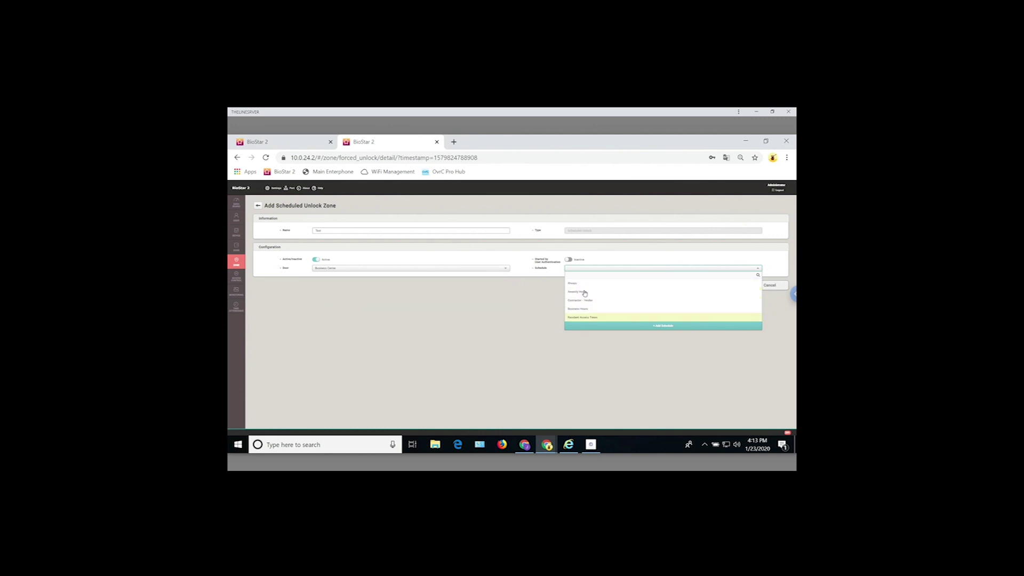
left_click(512, 327)
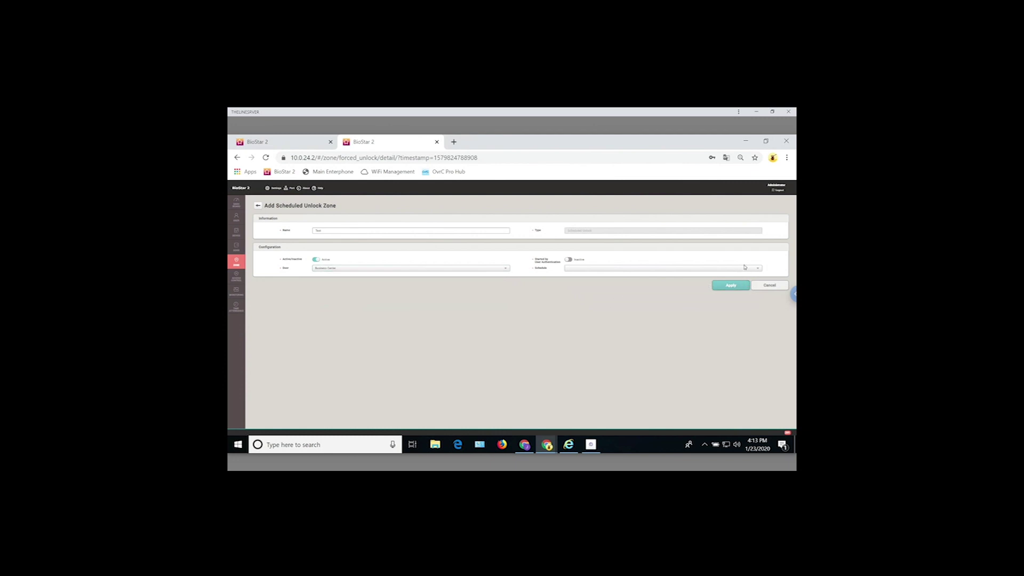
left_click(774, 288)
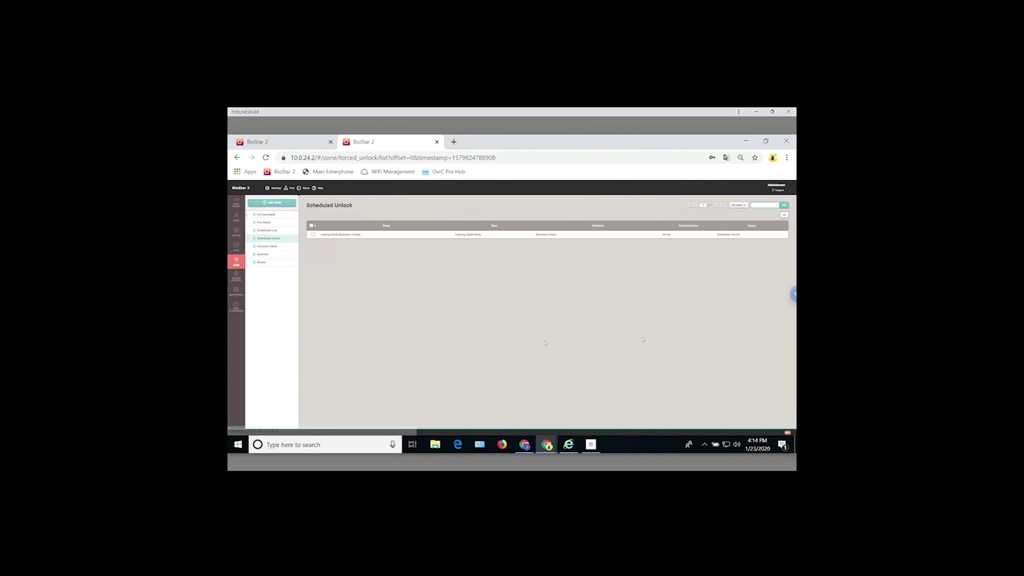
- Go to Access Control and open the Resident access group
left_click(238, 277)
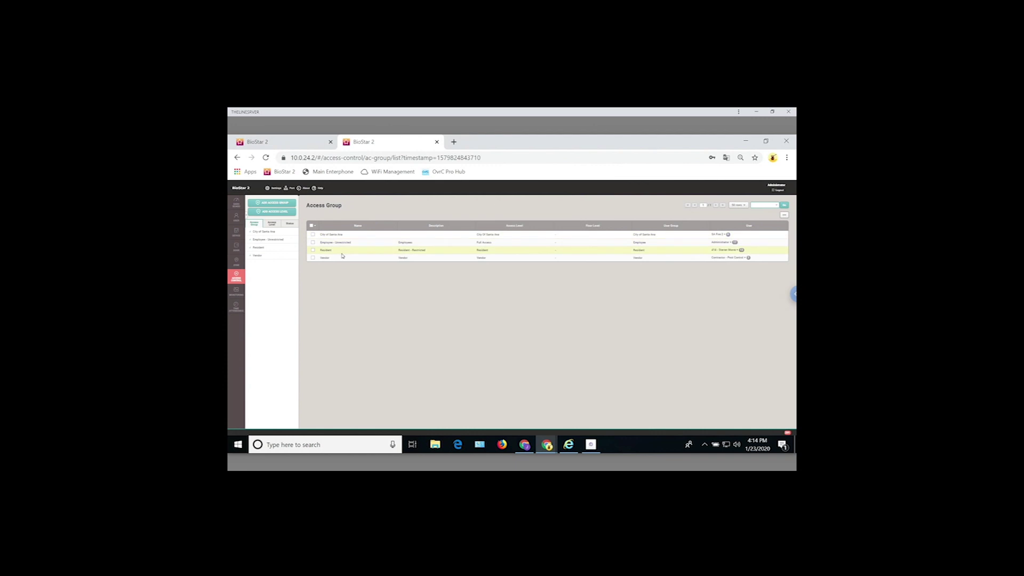
left_click(382, 253)
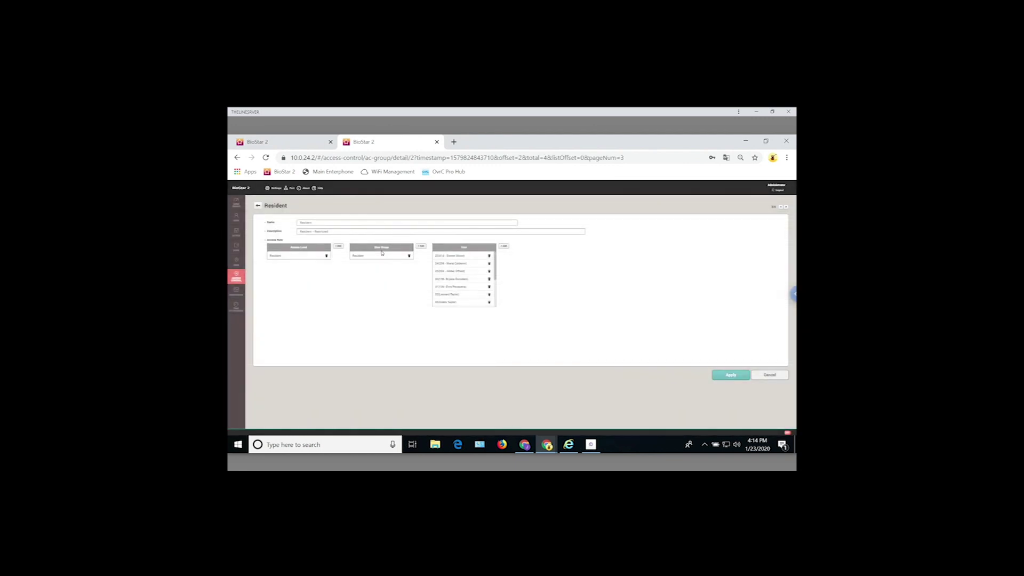
- Swap the Resident access level's doors to Bldg A E. Corridor Entry, cancel, and open the Event Log
left_click(277, 257)
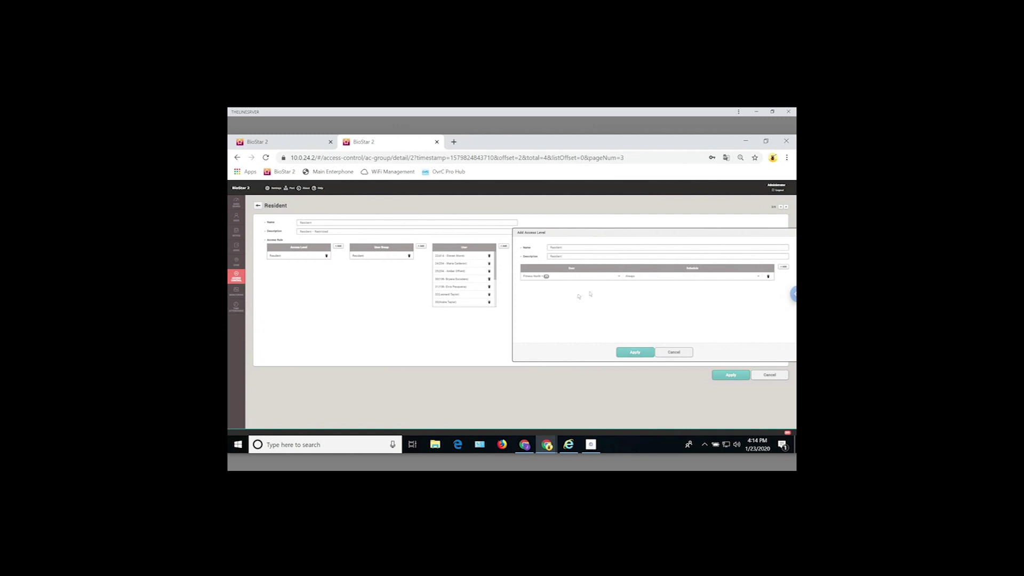
left_click(644, 277)
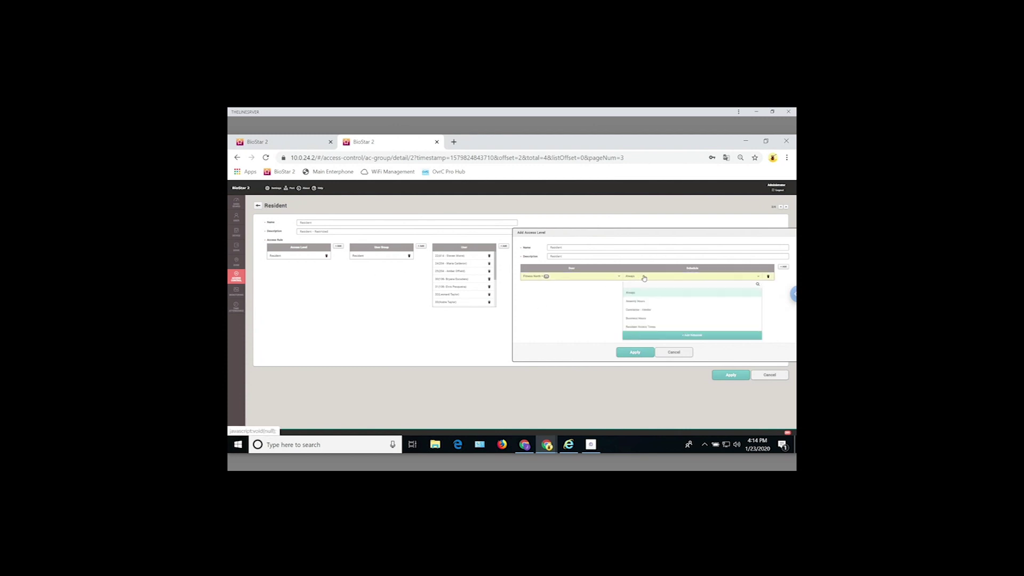
left_click(557, 278)
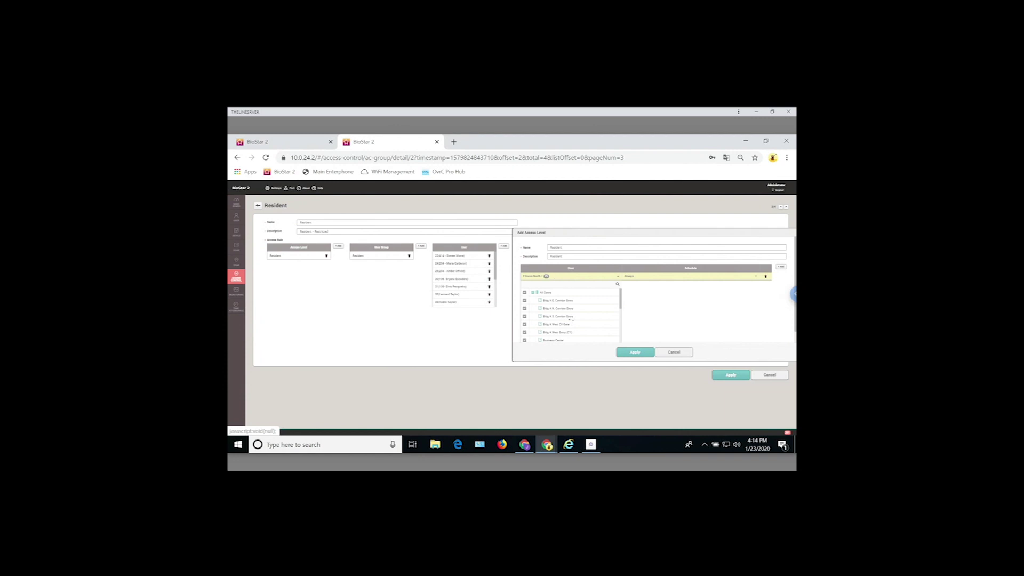
left_click(525, 293)
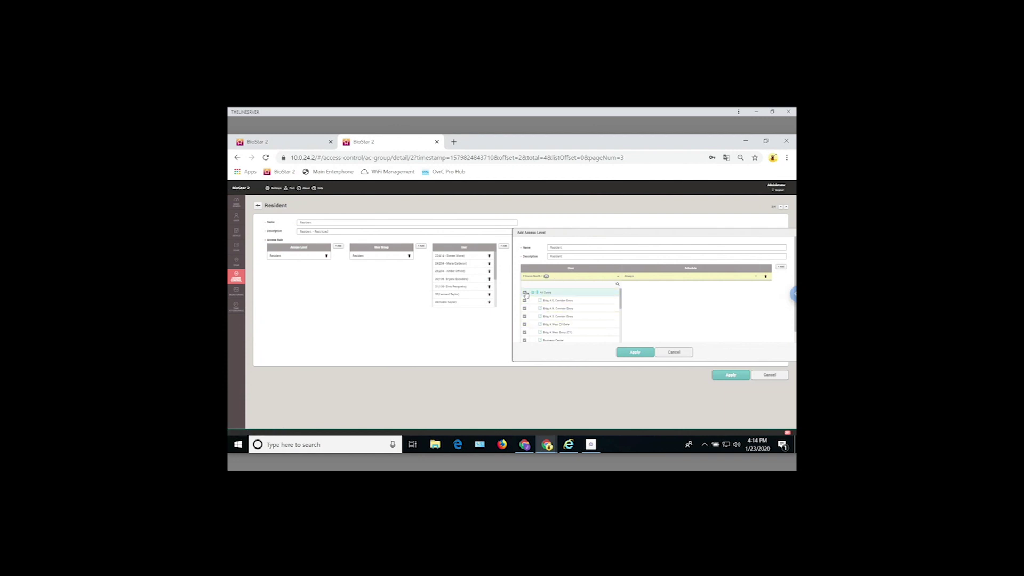
left_click(525, 293)
left_click(526, 294)
left_click(525, 300)
left_click(646, 299)
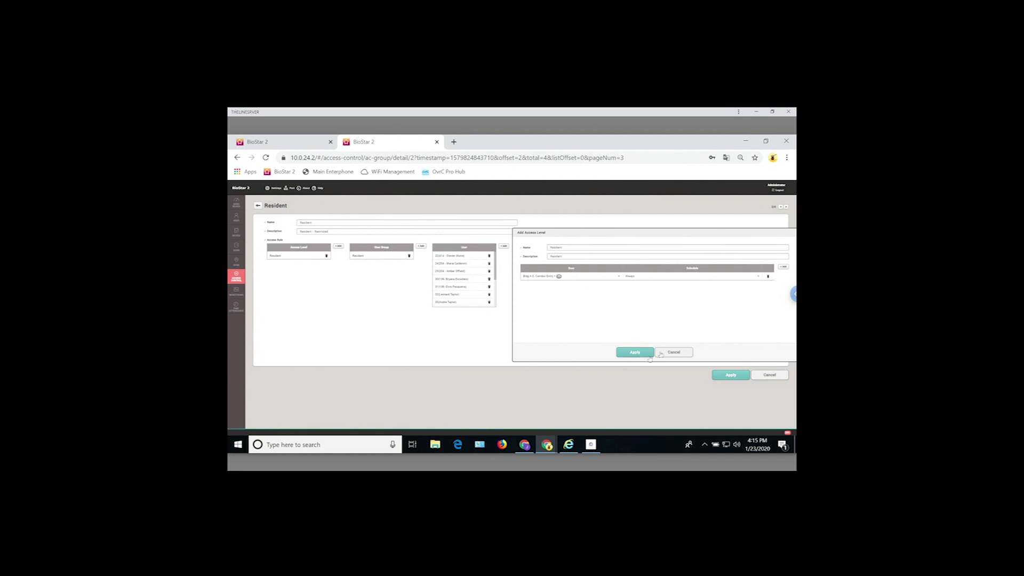
left_click(674, 354)
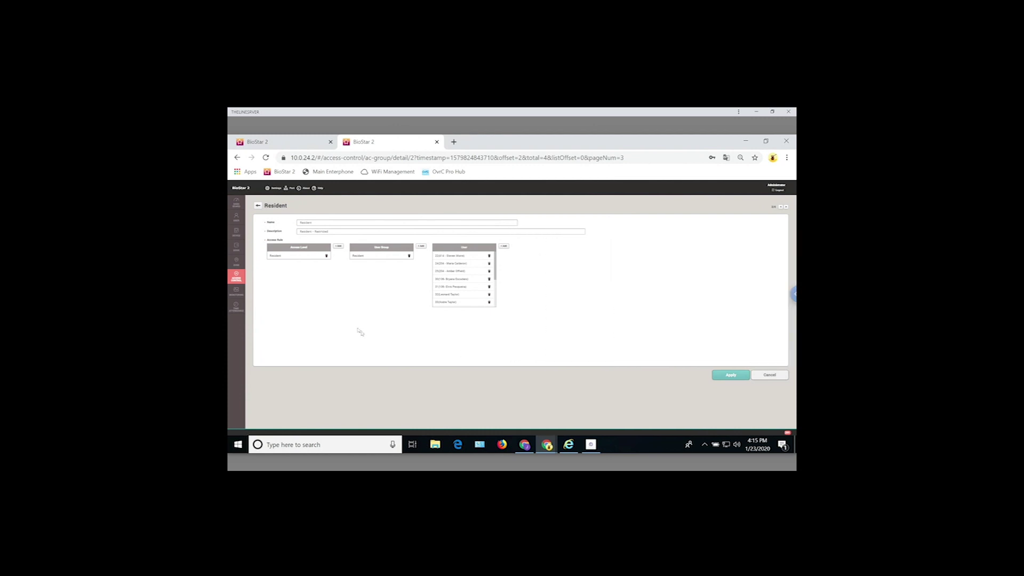
left_click(237, 295)
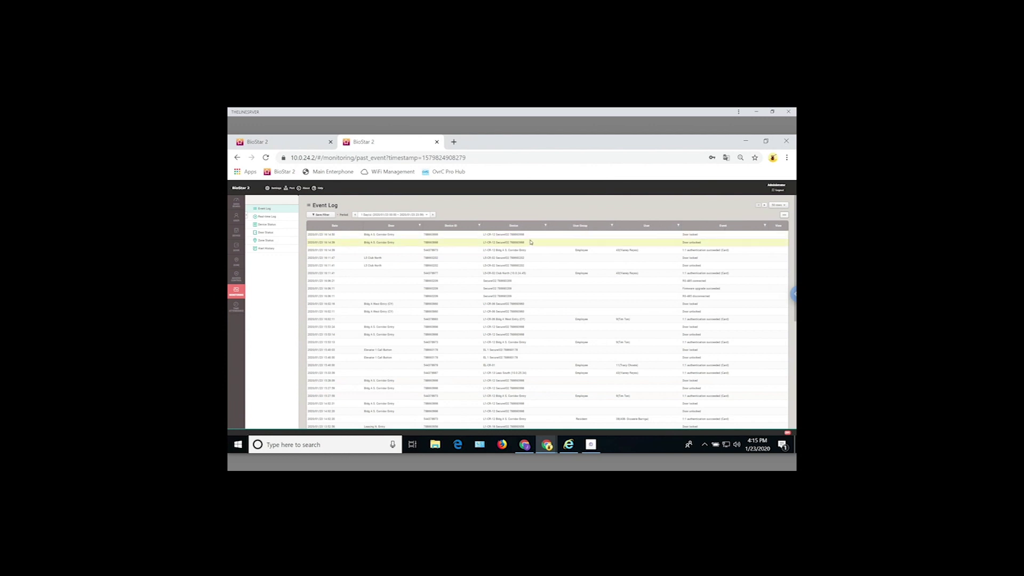
- Filter the event log to Business Center door events
left_click(421, 226)
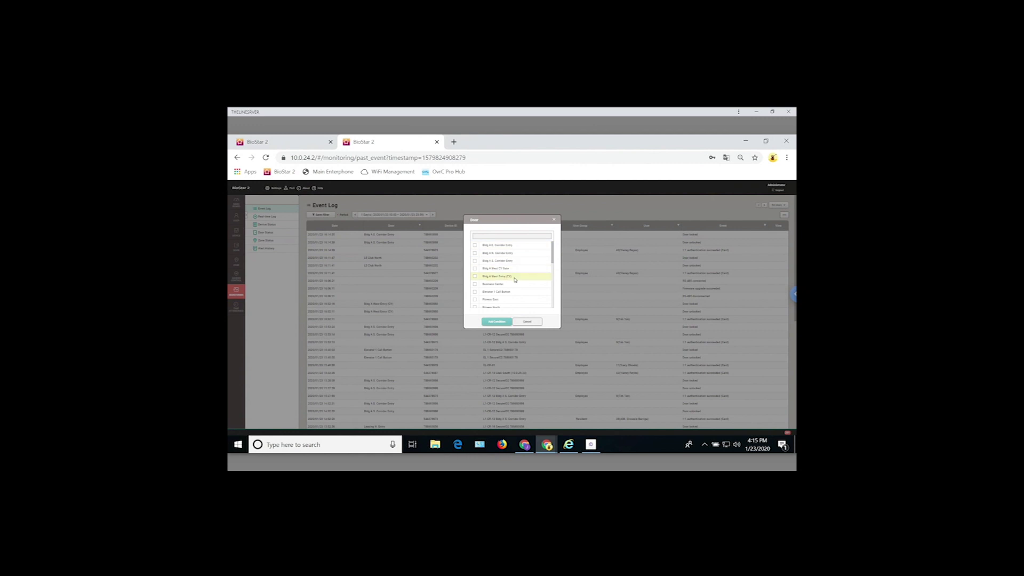
scroll(552, 256, "down", 1)
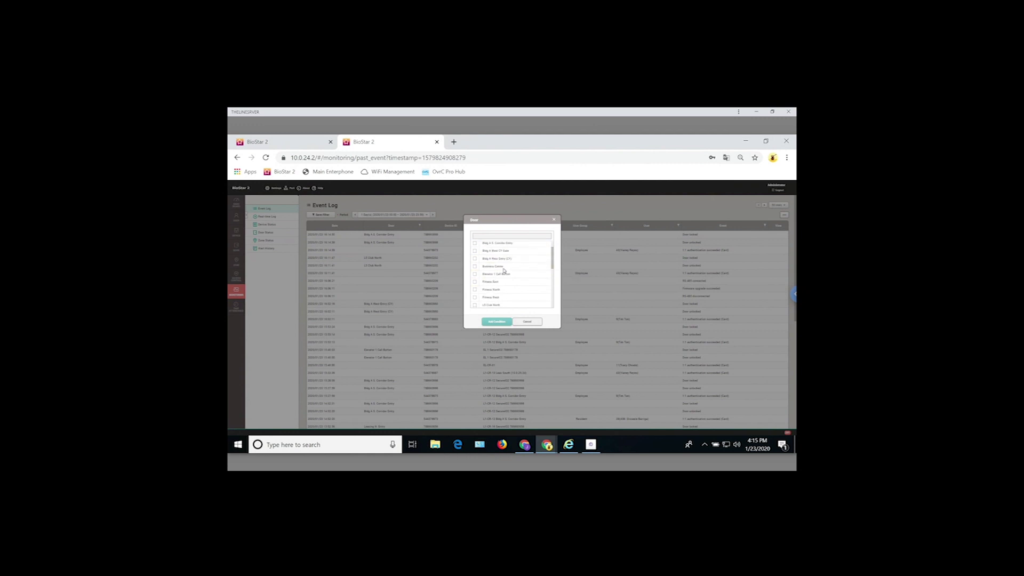
left_click(490, 266)
left_click(496, 321)
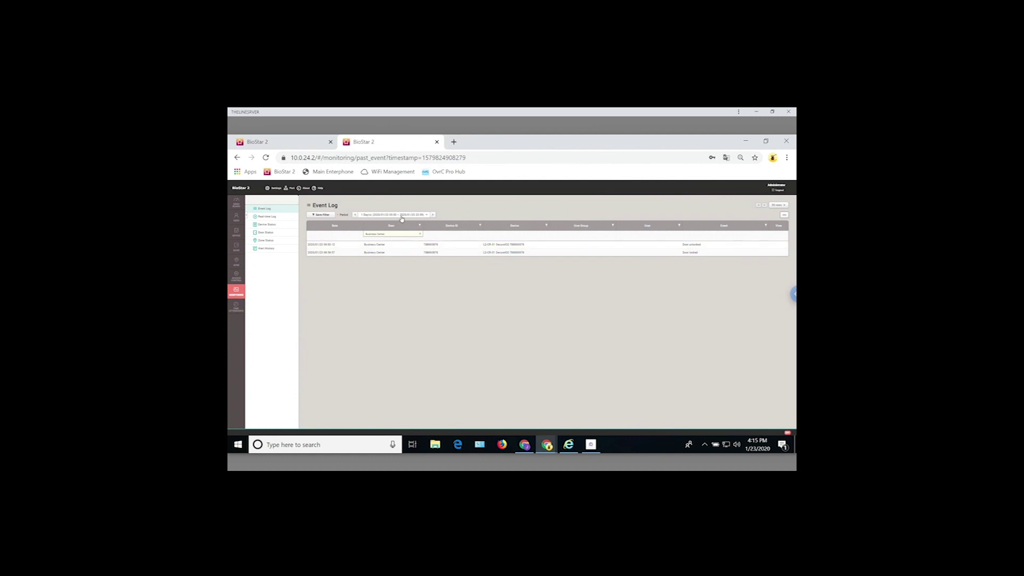
- Widen the log period to 1 Week(s) and bring up the Device filter
left_click(402, 216)
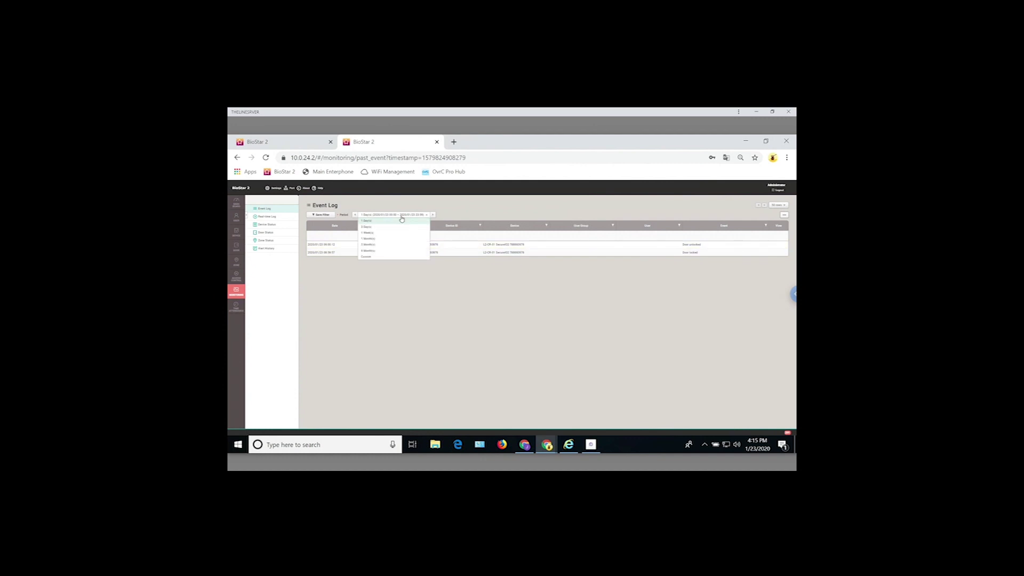
left_click(374, 234)
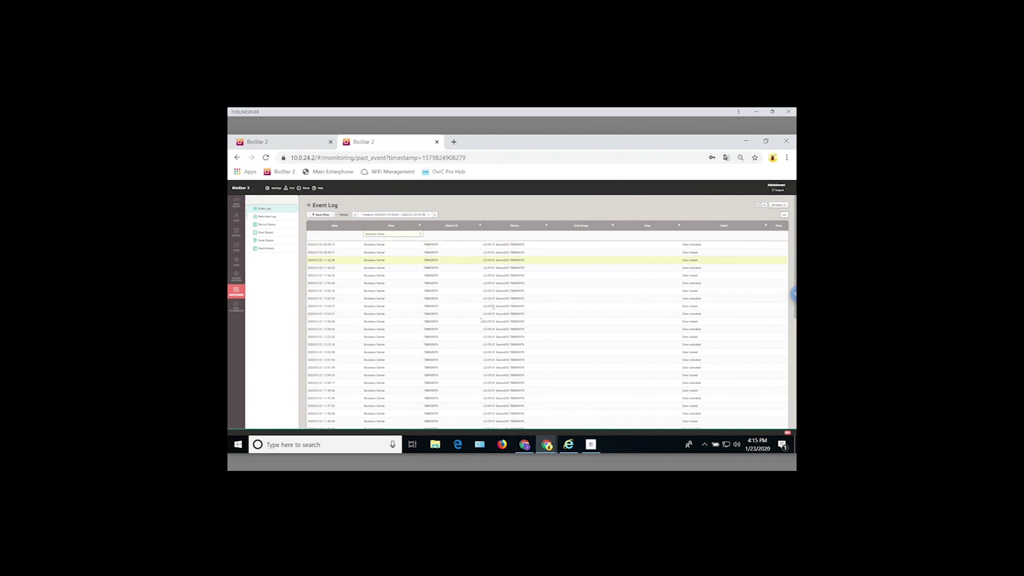
left_click(549, 226)
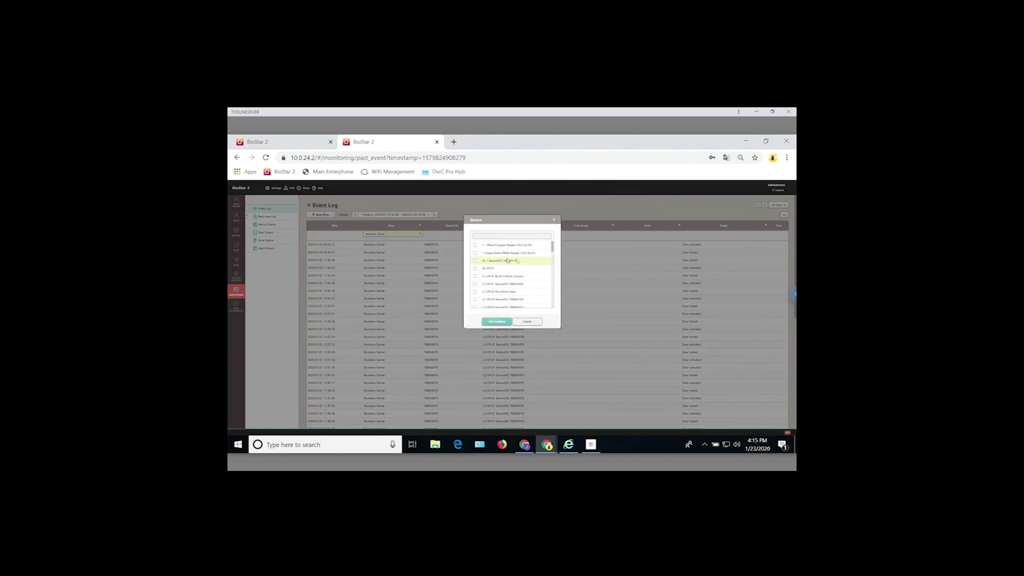
- Replace the Business Center door filter with the L2-CR-01 Business Center device filter
left_click_drag(552, 249, 552, 250)
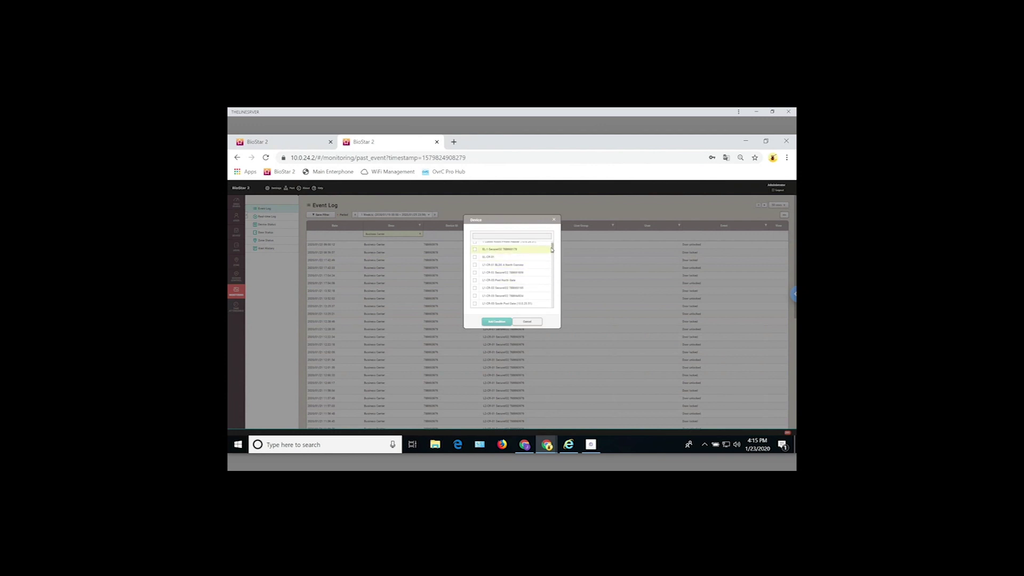
left_click_drag(552, 250, 553, 293)
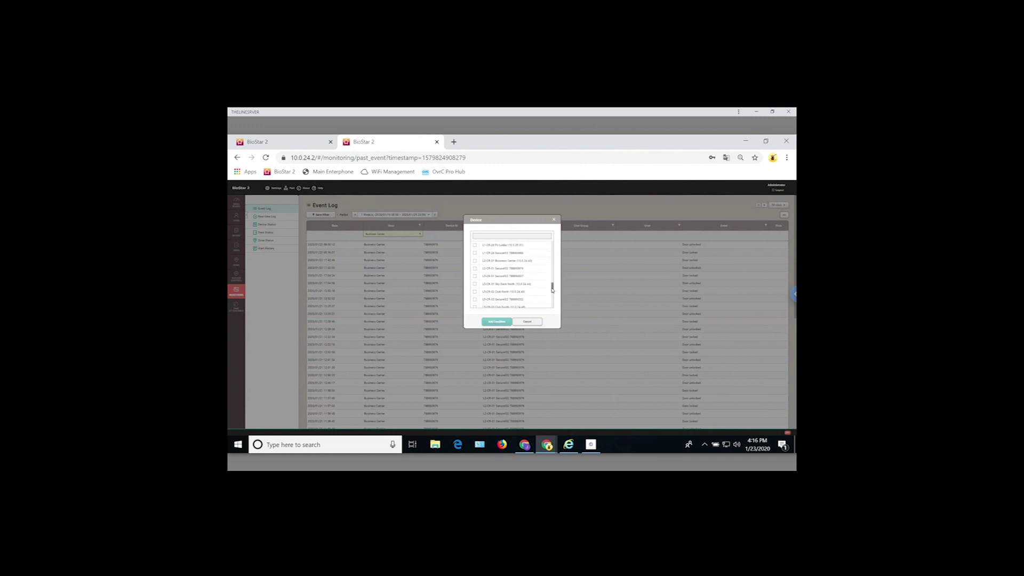
left_click(475, 260)
left_click(491, 323)
left_click(419, 234)
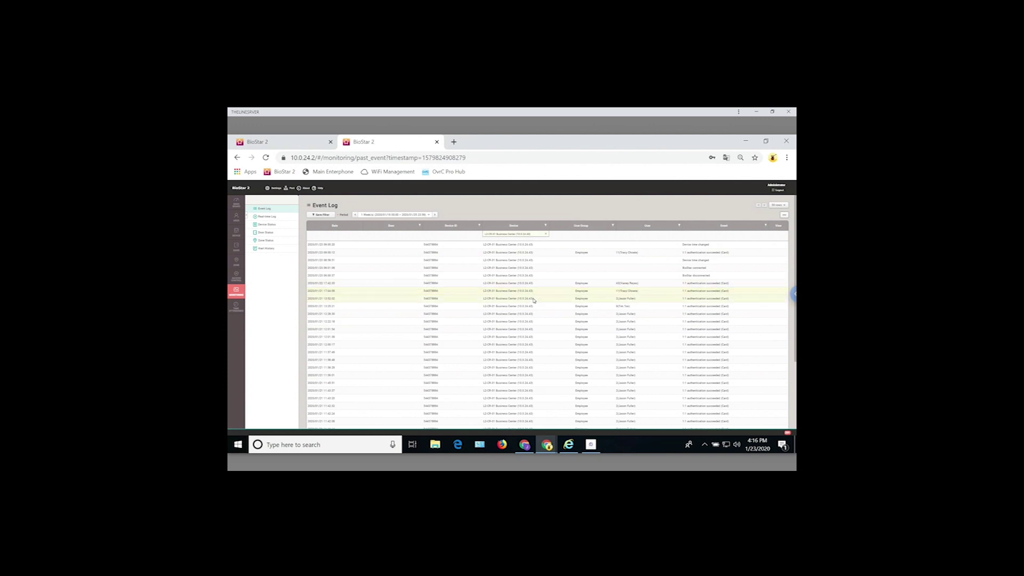
- Scroll the filtered log, check its Print/CSV Export options, then go to Door Status
scroll(533, 342, "down", 2)
scroll(533, 320, "up", 1)
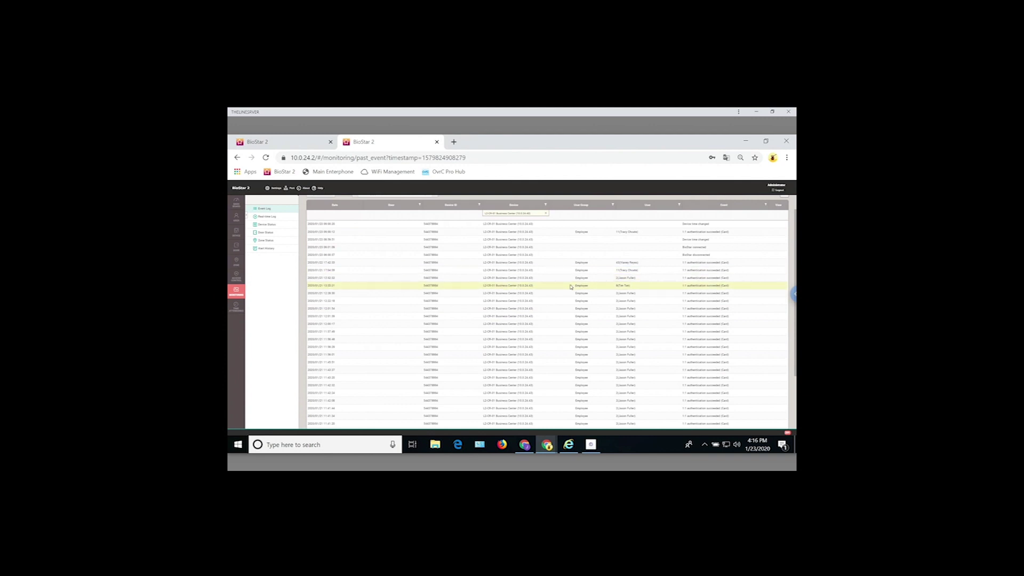
scroll(427, 228, "up", 1)
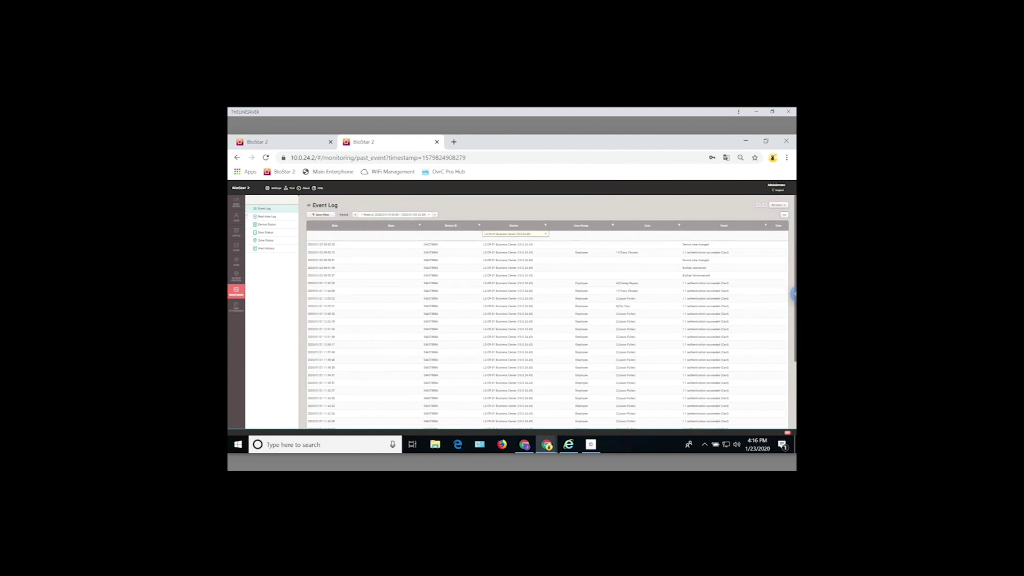
left_click(784, 216)
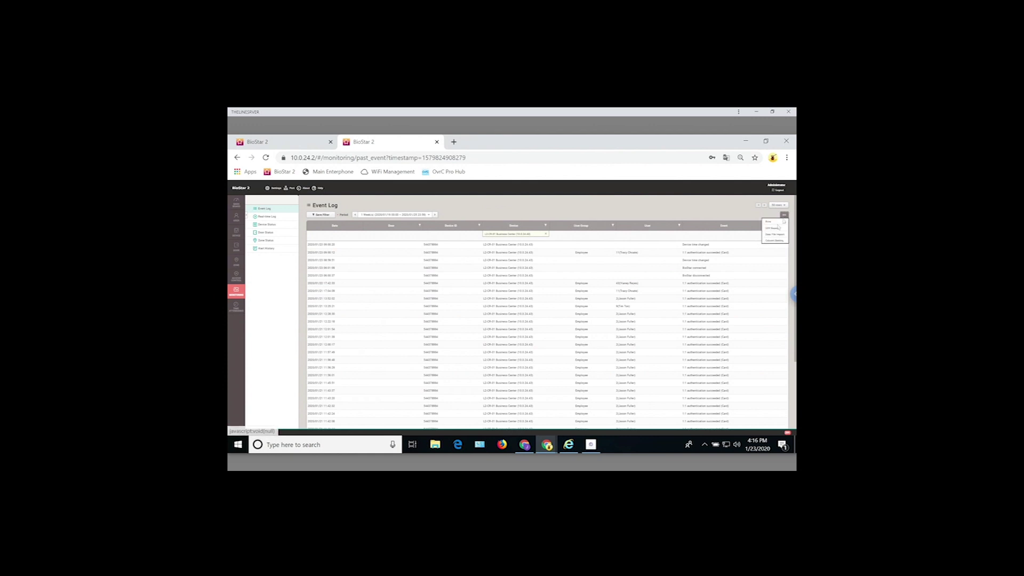
left_click(777, 229)
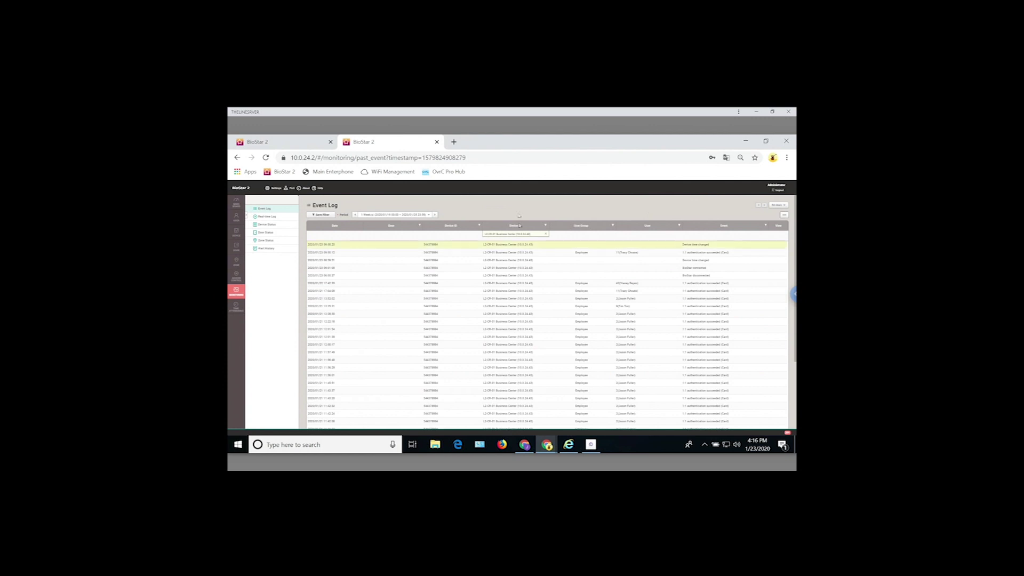
left_click(266, 233)
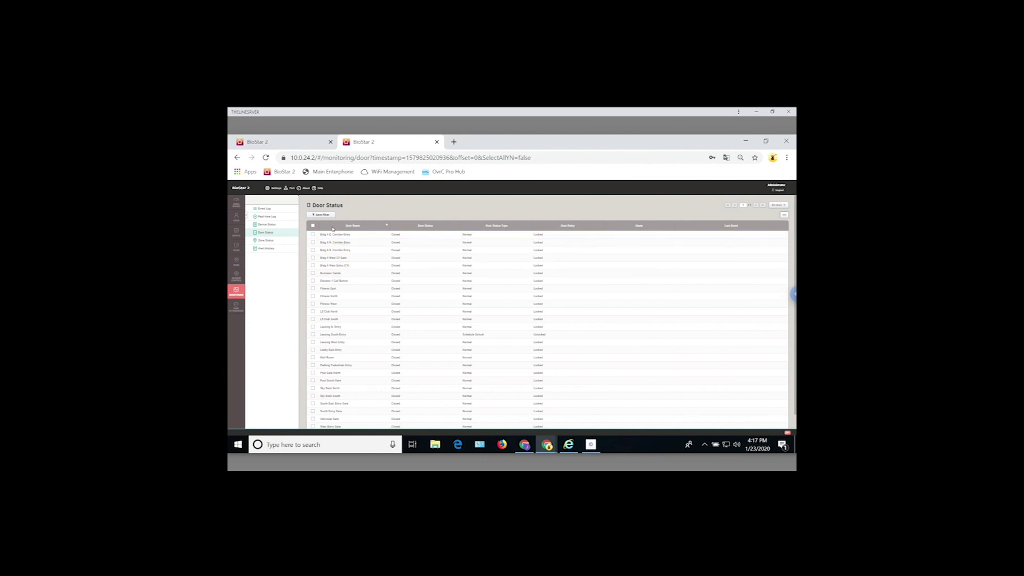
- Manually unlock Bldg A E. Corridor Entry, S. Corridor Entry, West CY Gate and West Entry (CY)
left_click(313, 234)
left_click(313, 250)
left_click(313, 257)
left_click(313, 266)
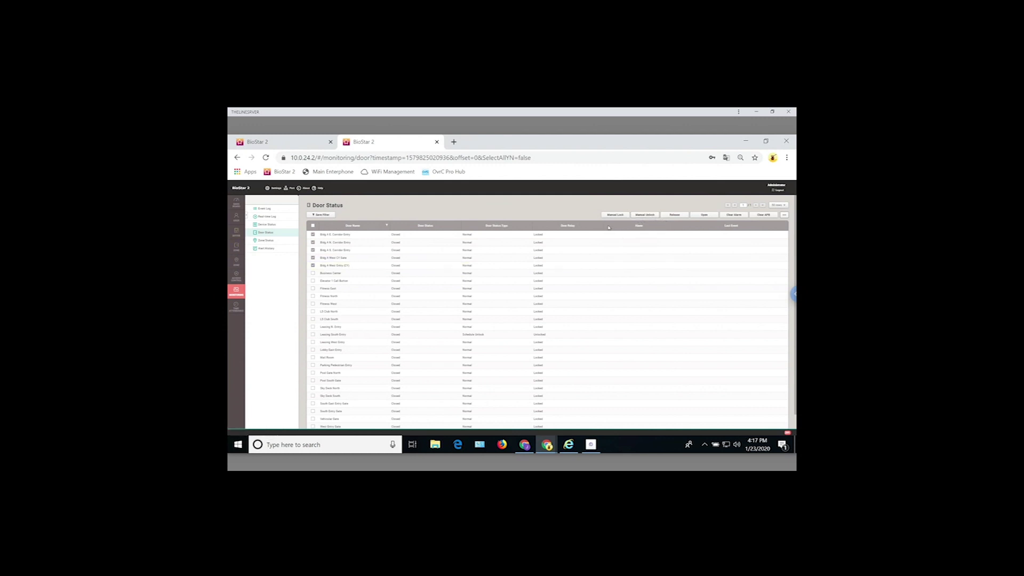
left_click(647, 215)
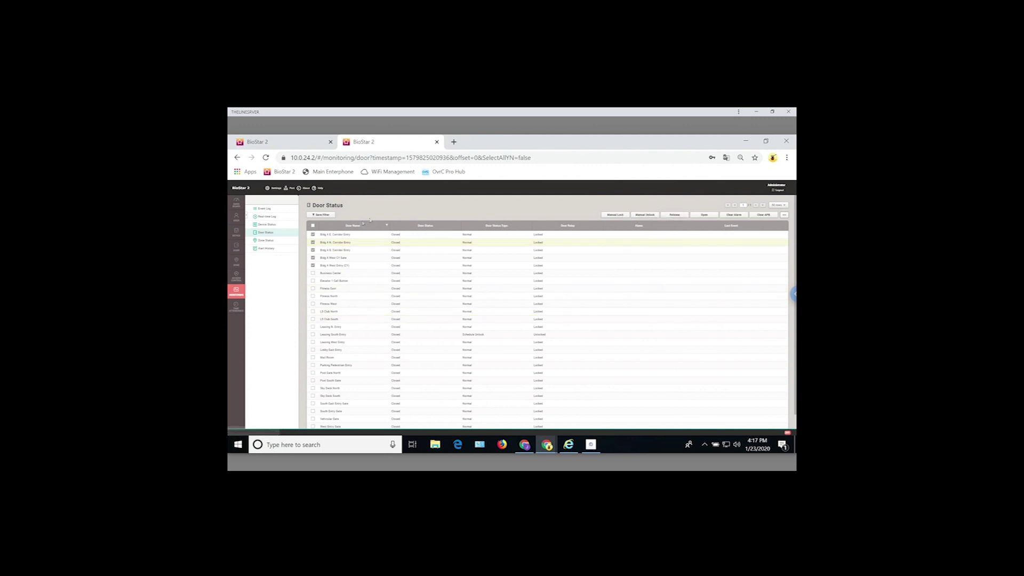
- Clear the door selections, reselect Bldg A E. Corridor Entry, and go to Time Attendance
left_click(313, 235)
left_click(313, 243)
left_click(314, 250)
left_click(314, 258)
left_click(313, 265)
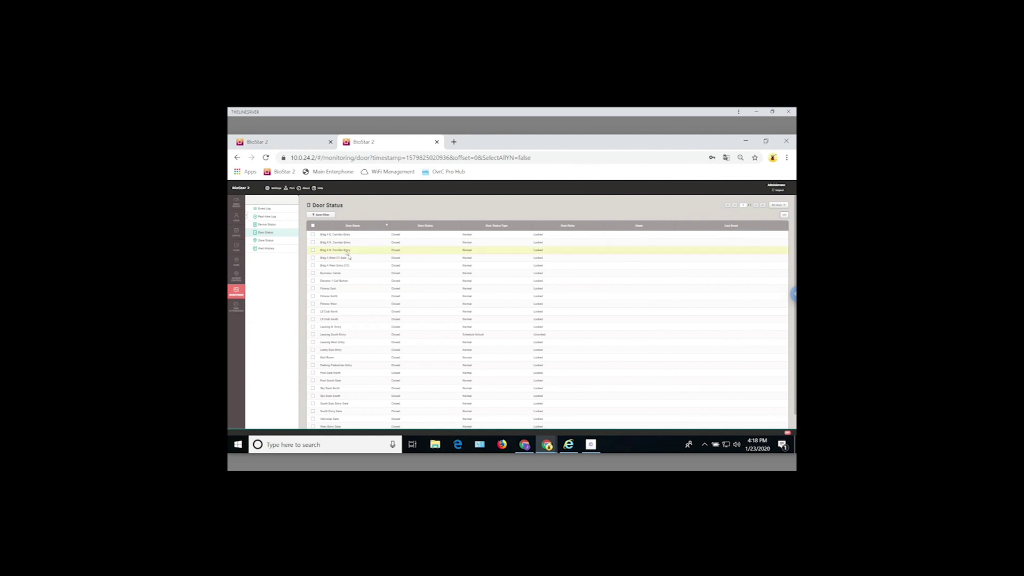
left_click(313, 234)
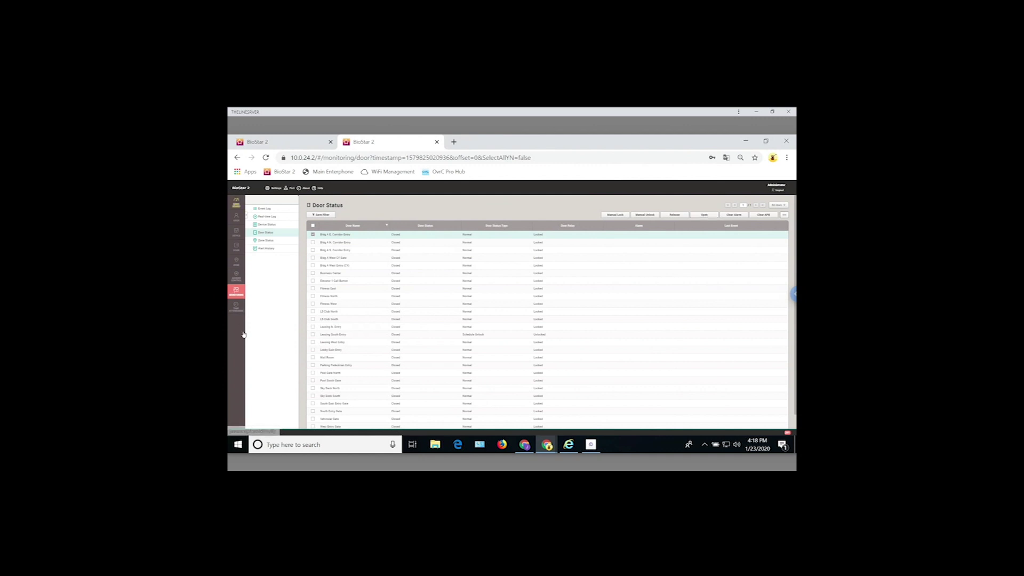
left_click(240, 307)
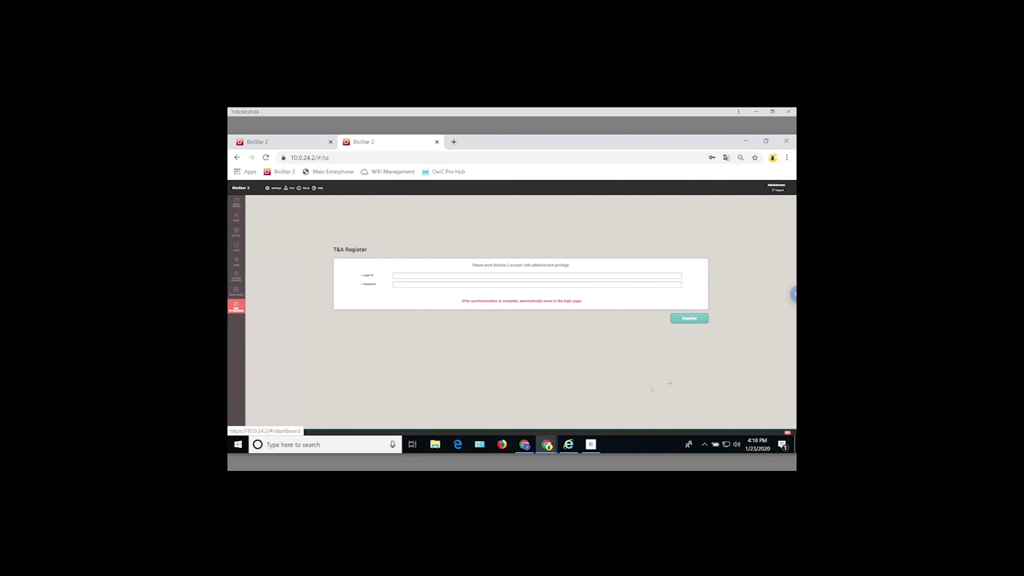
- Visit Dashboard, User, Device, Door, Zone, Access Control and T&A, ending on All Door Groups
left_click(236, 201)
left_click(238, 221)
left_click(237, 235)
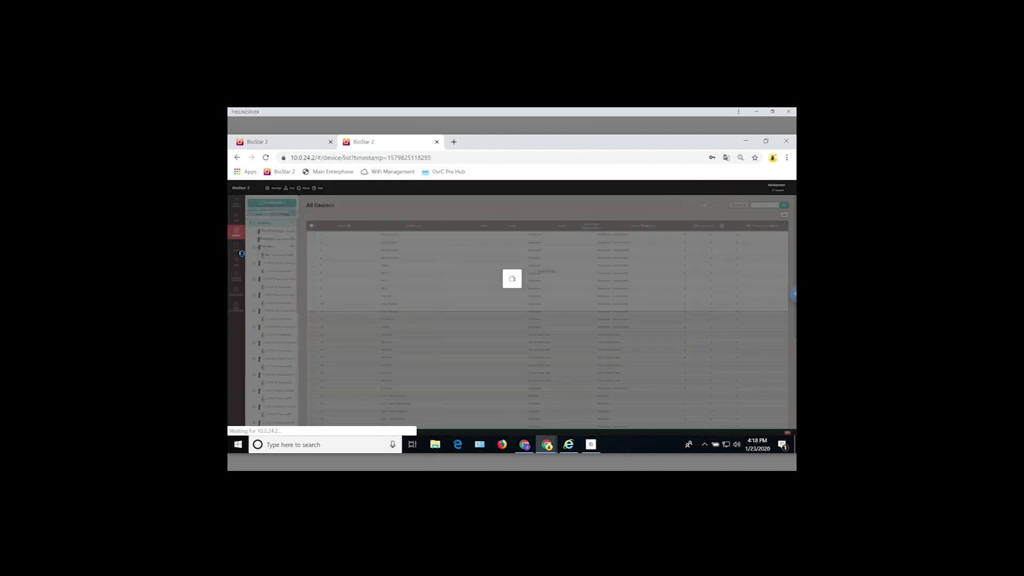
left_click(237, 247)
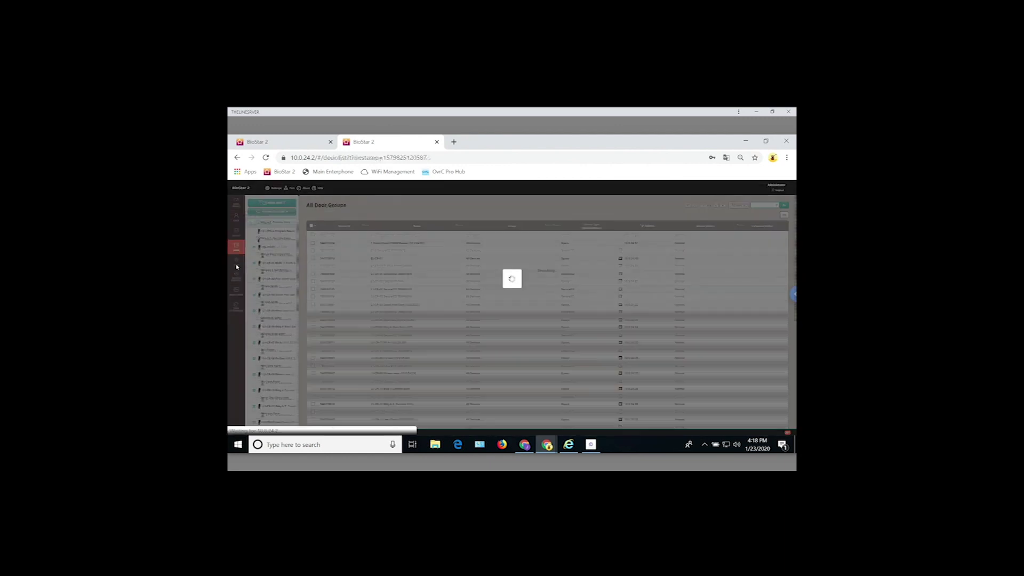
left_click(236, 262)
left_click(236, 276)
left_click(238, 311)
left_click(237, 263)
left_click(237, 247)
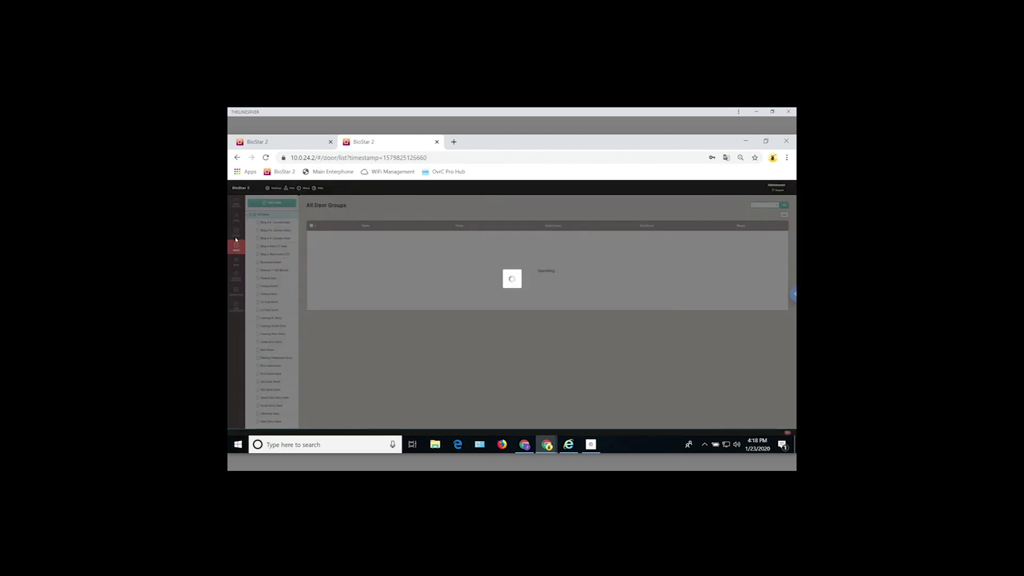